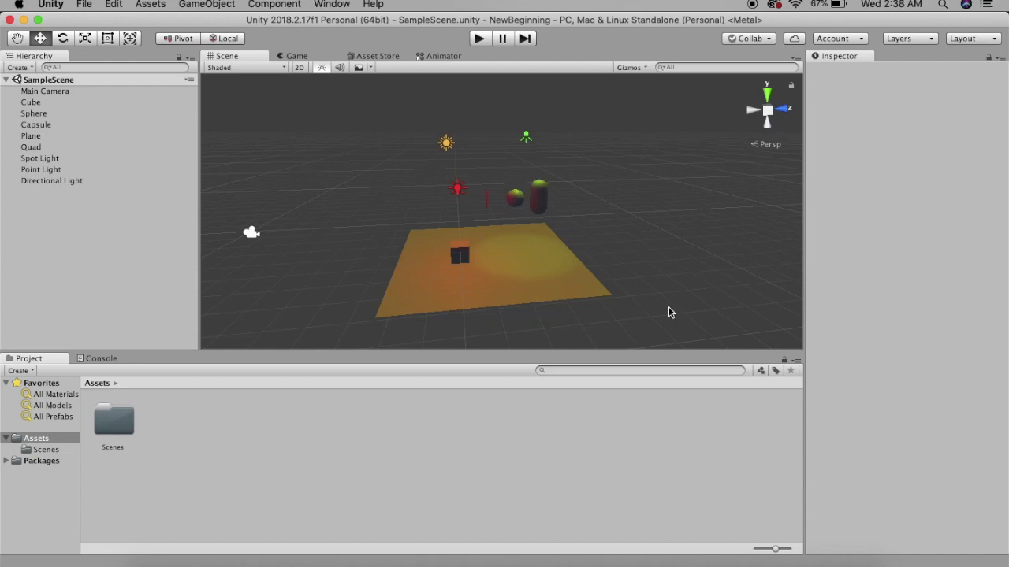
Set the Point Light's Transform Position X from 0.89 to 0
key(alt)
key(alt)
click(75, 170)
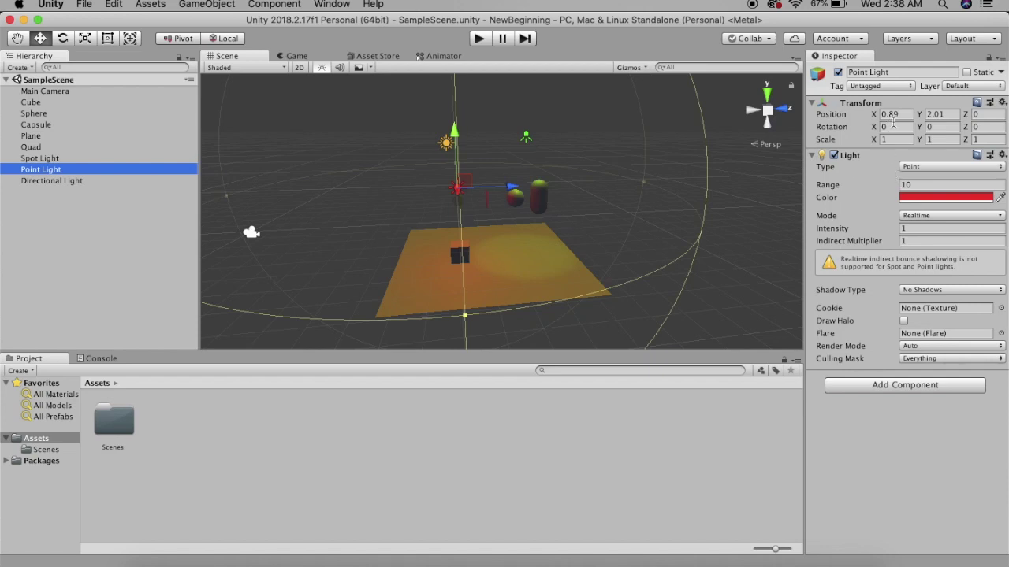
click(895, 114)
text(0)
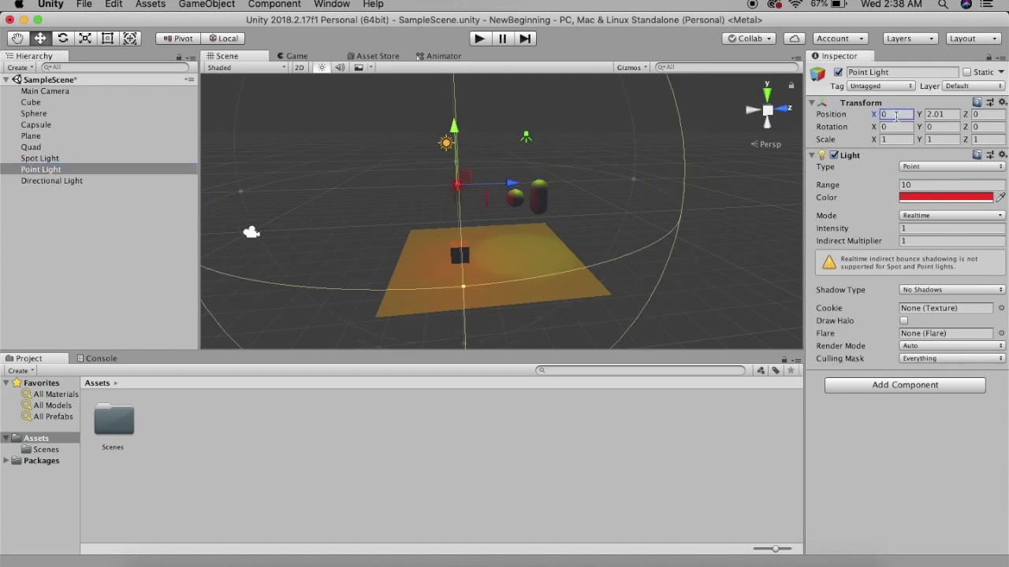
click(699, 207)
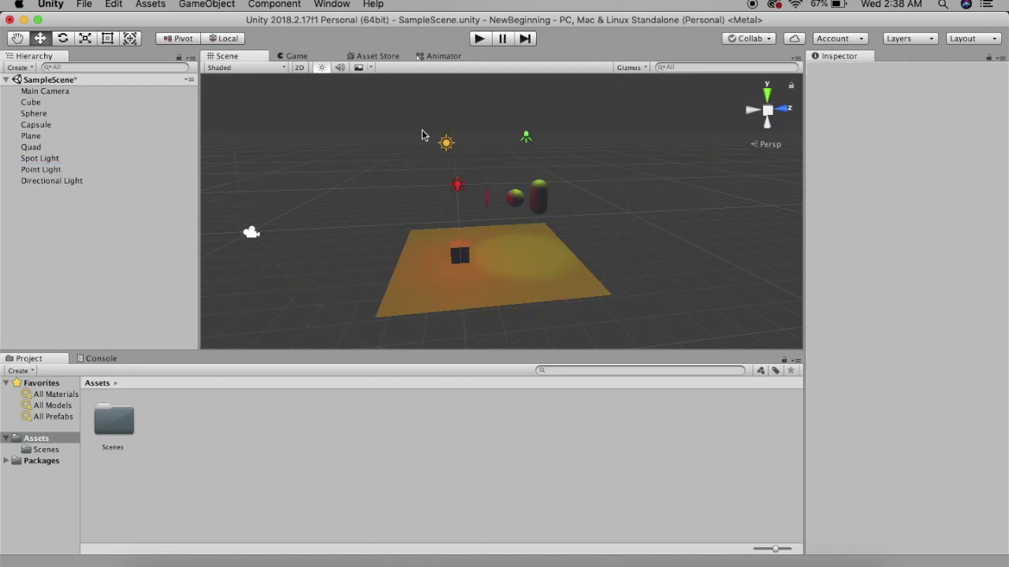
click(51, 4)
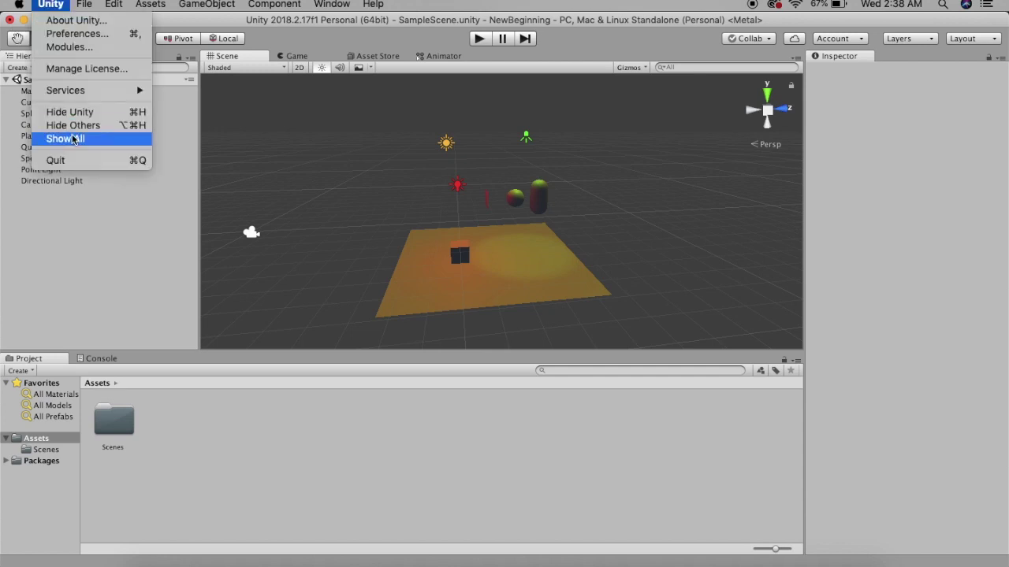
click(69, 161)
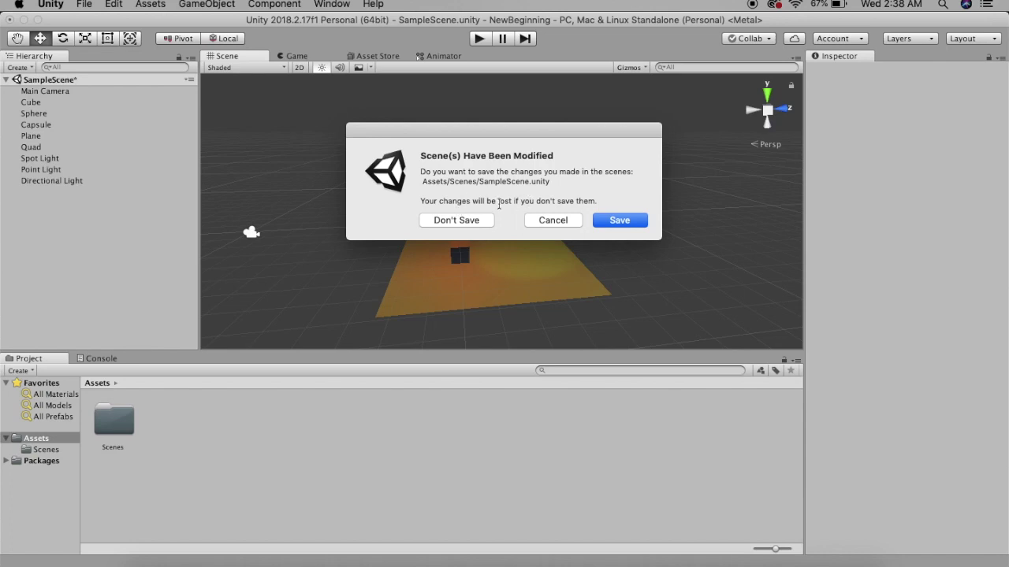
drag(423, 182, 550, 182)
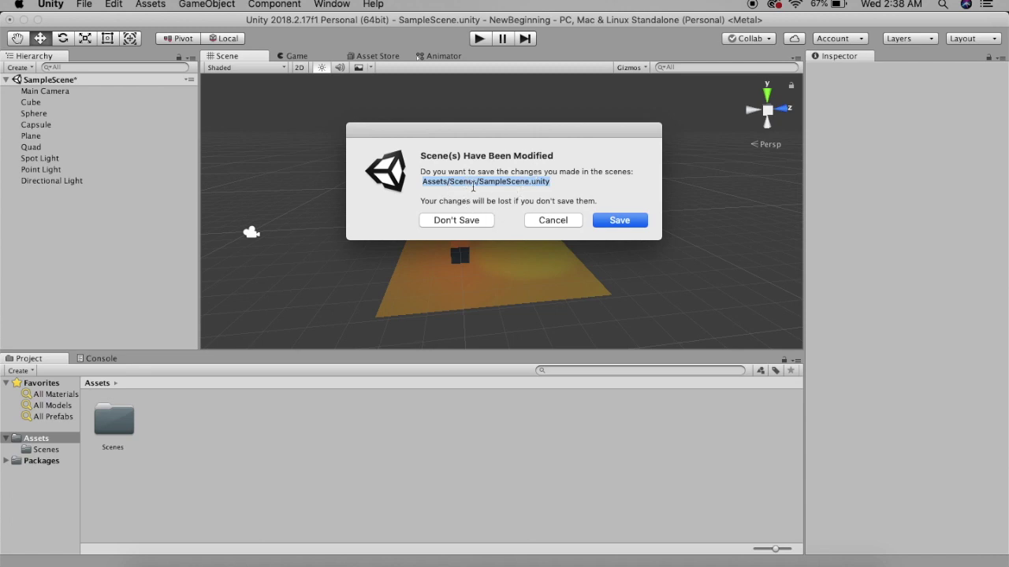
click(549, 224)
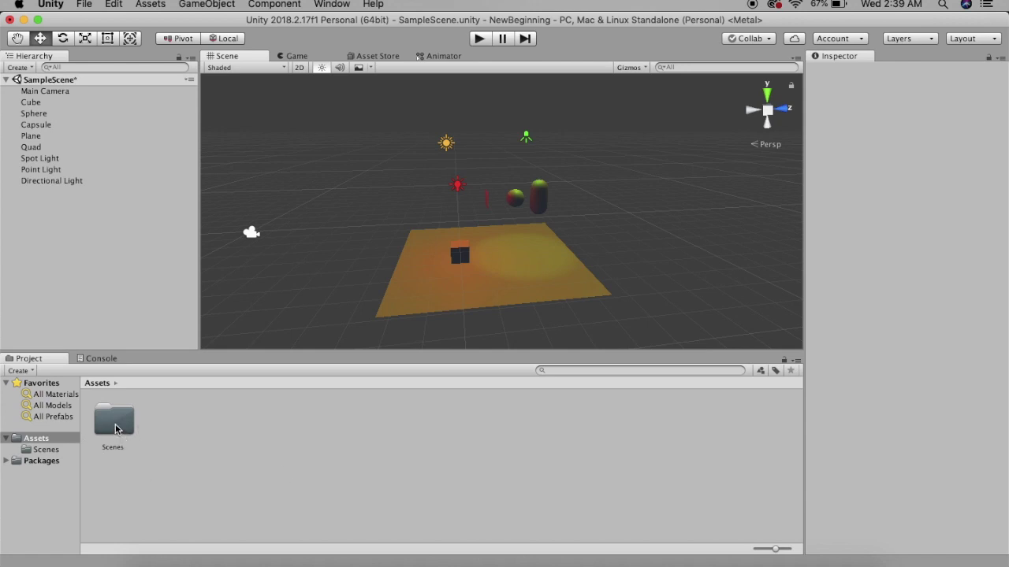
Open the Assets/Scenes folder and save SampleScene with File > Save Scenes
double_click(116, 426)
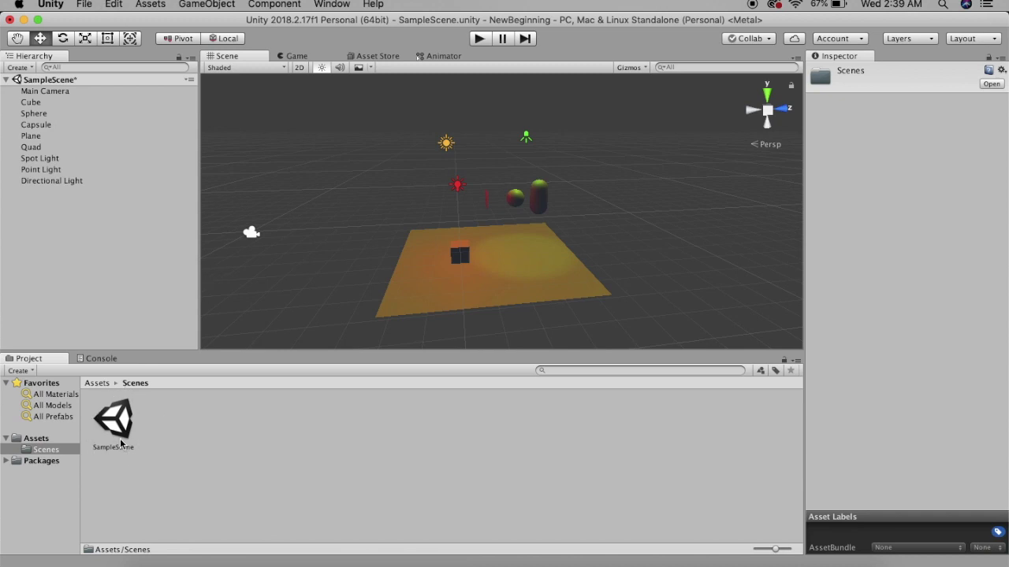
click(84, 4)
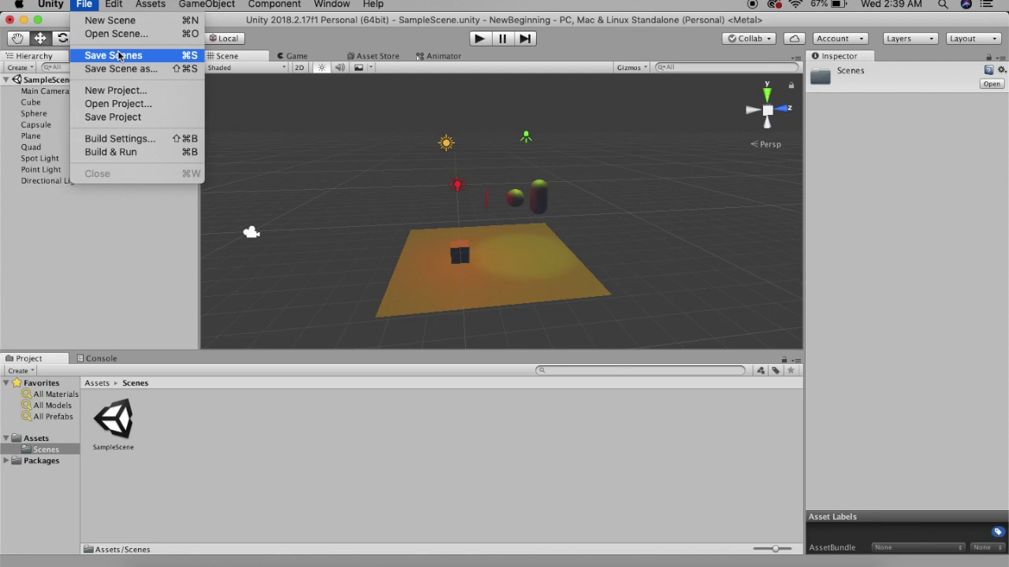
click(118, 55)
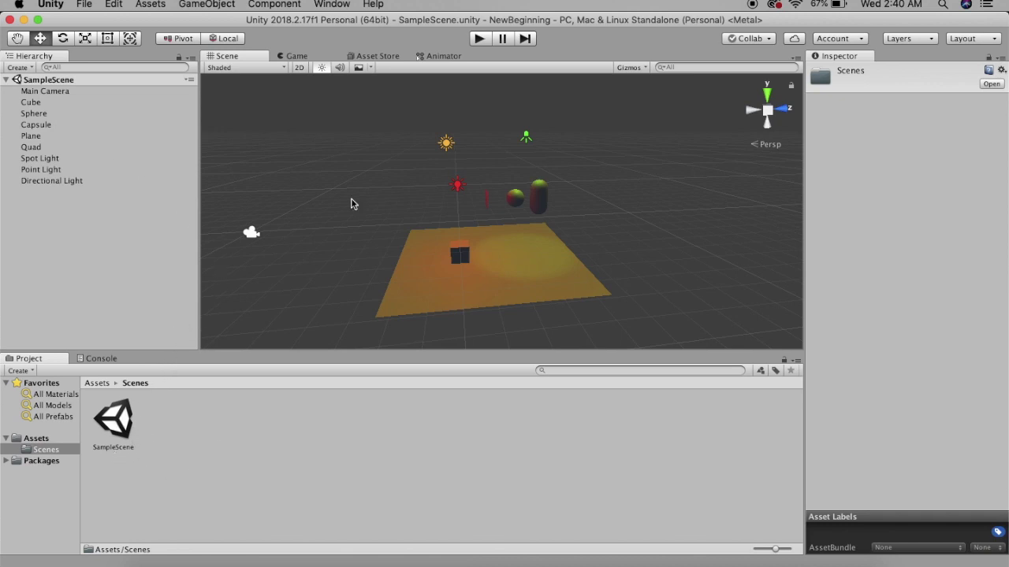
Add a new cube and stretch it into a beam with X scale 19.3
mouse_move(661, 212)
alt+mouse_down()
mouse_move(1002, 189)
mouse_move(972, 218)
alt+mouse_up()
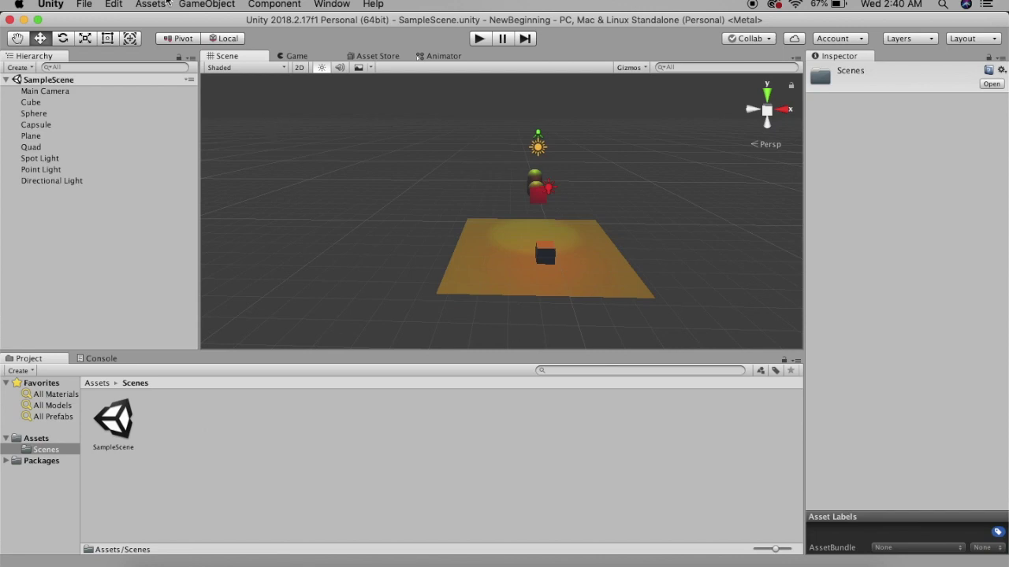
click(206, 4)
mouse_move(236, 46)
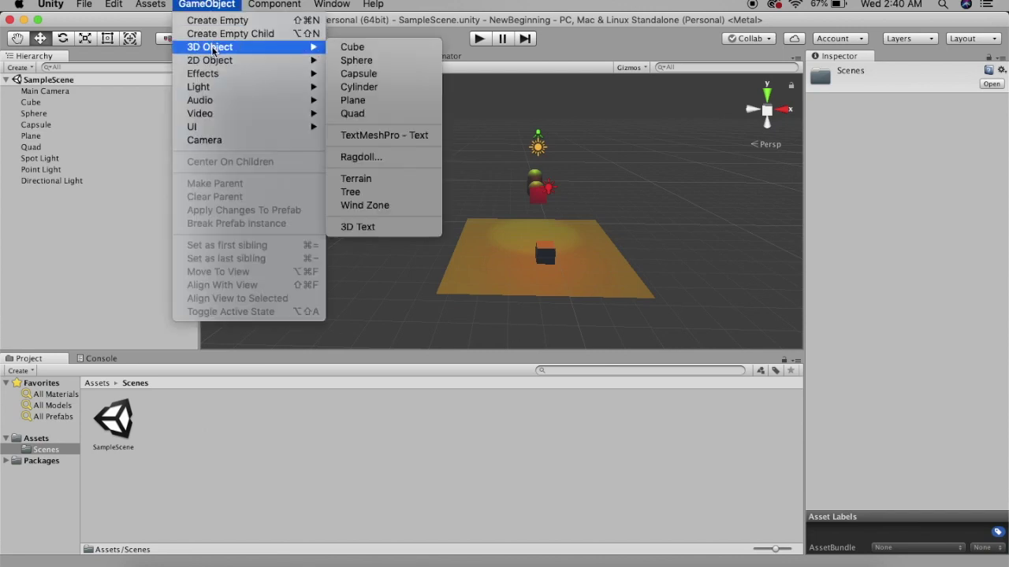
click(372, 49)
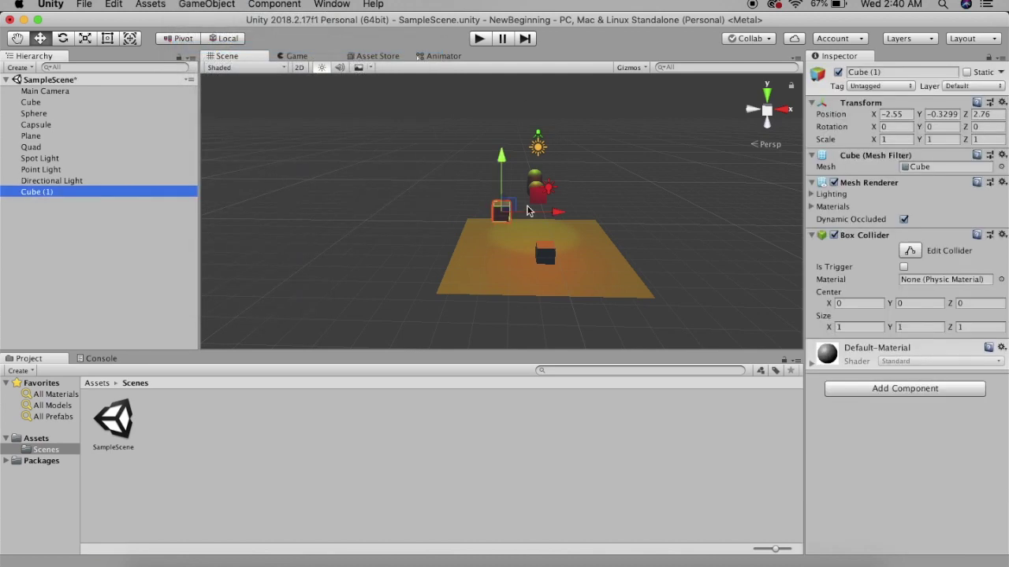
click(881, 139)
text(20.1)
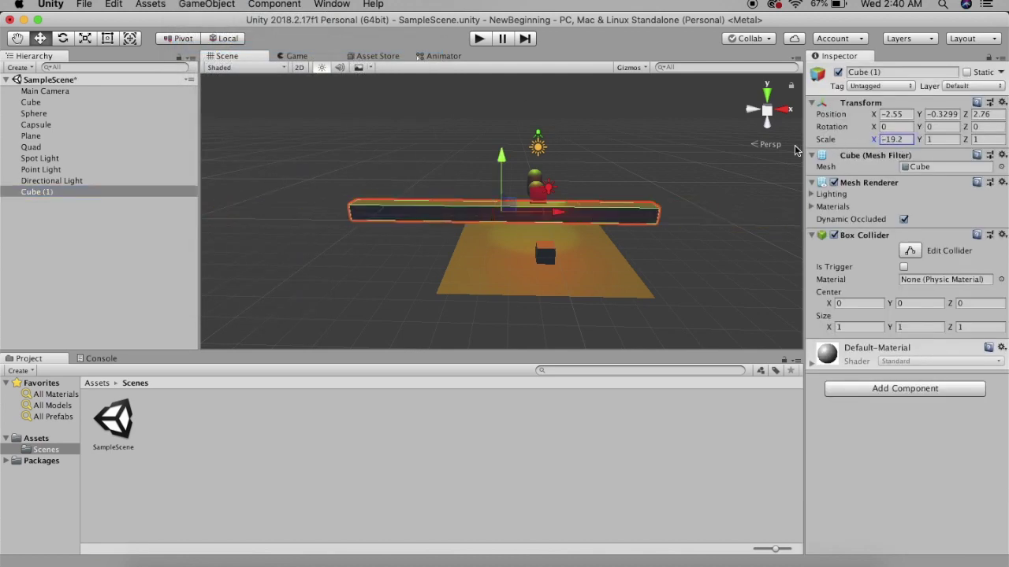
drag(869, 148, 866, 148)
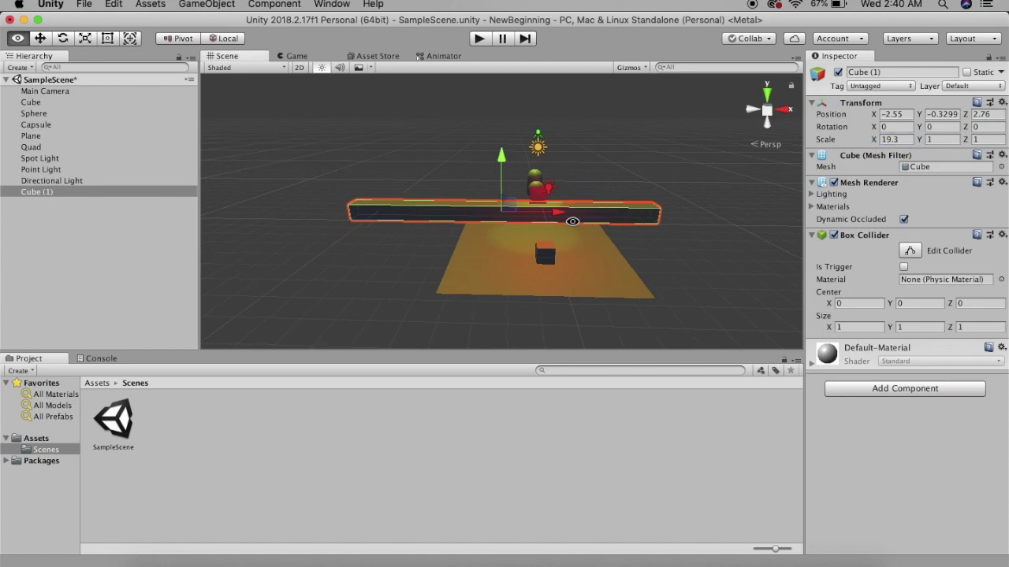
Slide the beam along Z to position -3.01
alt+drag(579, 221, 403, 249)
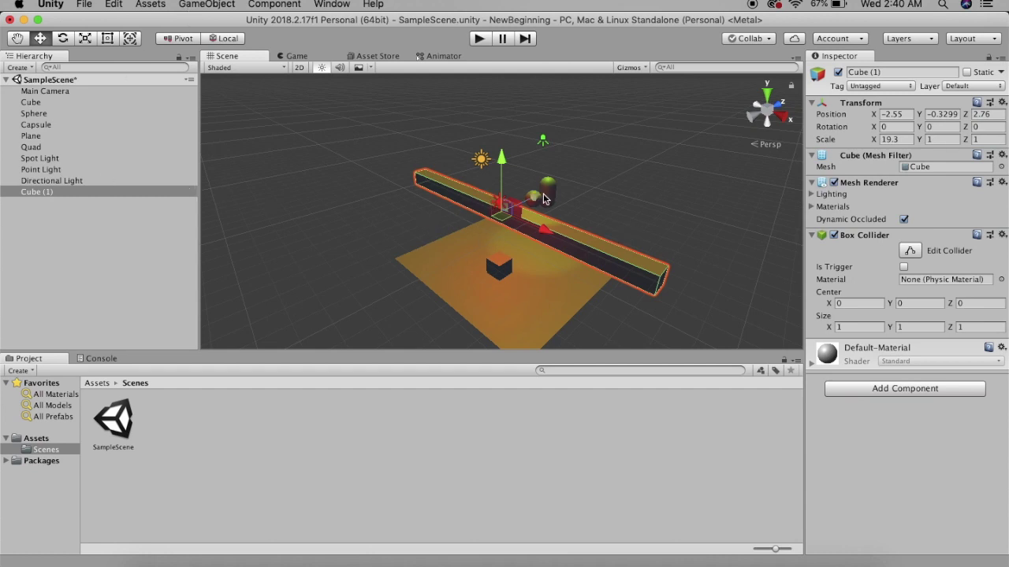
drag(543, 197, 483, 231)
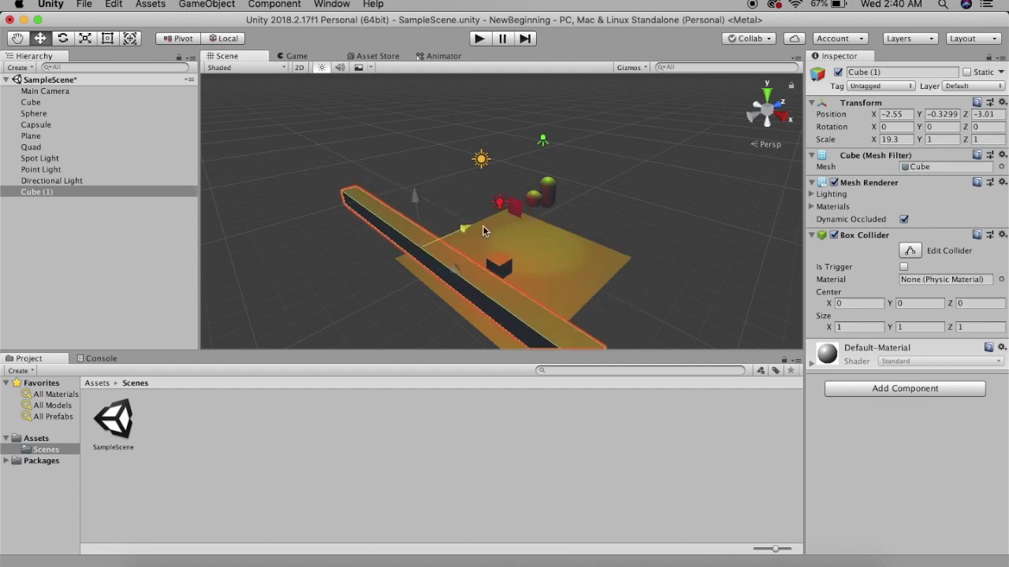
click(546, 197)
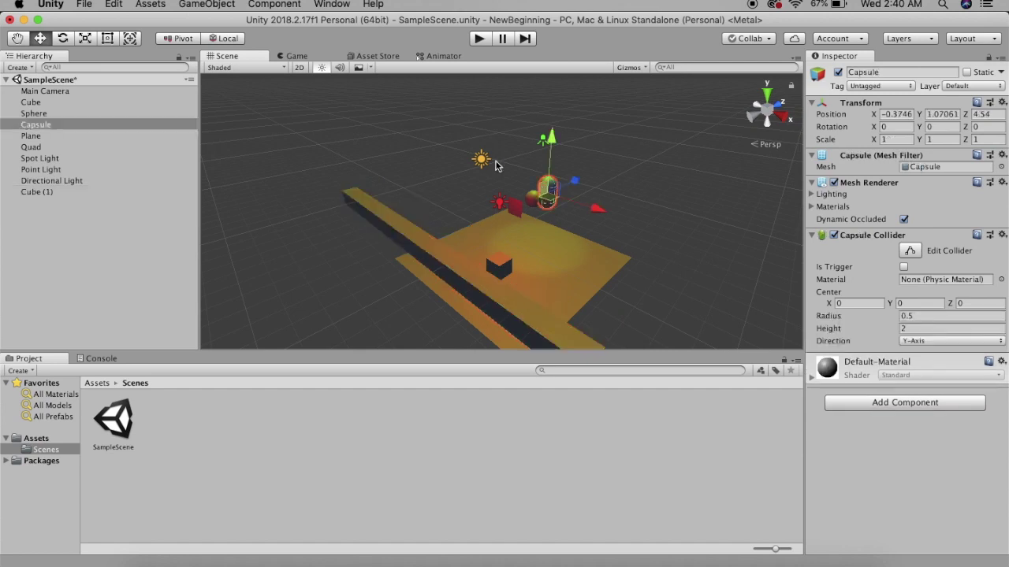
Add a cylinder and place it at position (-8.41, -3.27, 1.42)
click(207, 4)
mouse_move(224, 49)
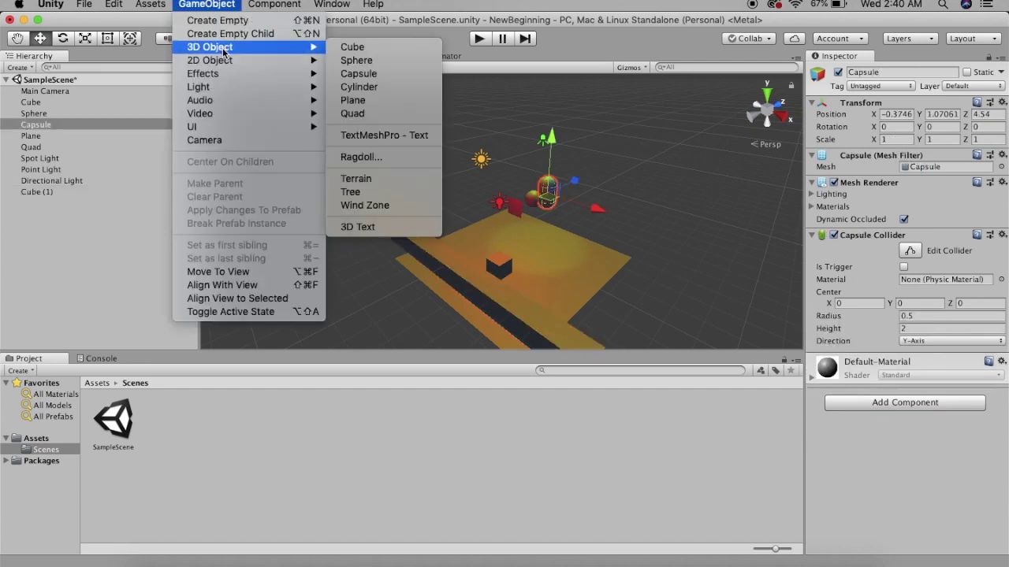
click(367, 86)
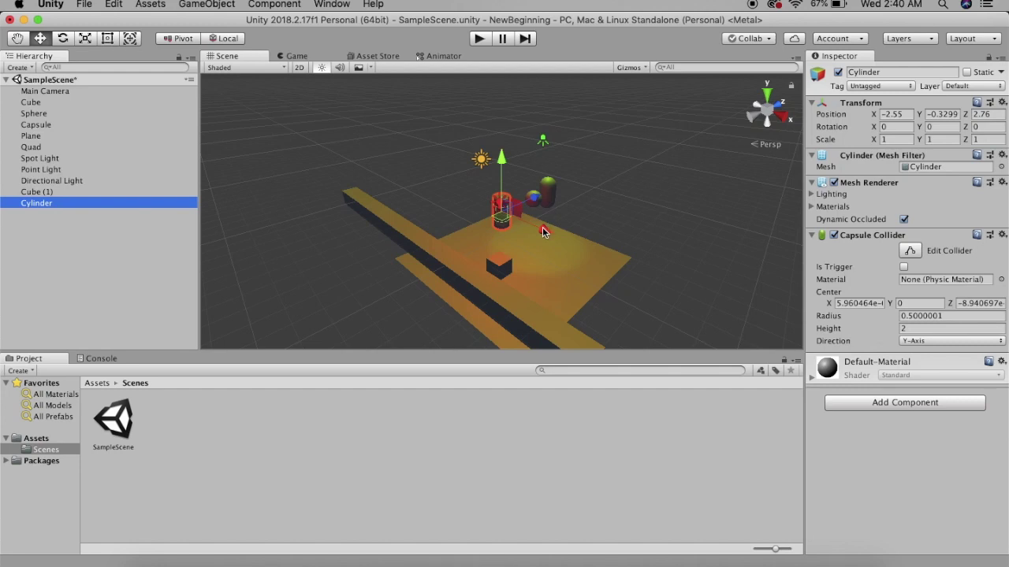
drag(539, 228, 492, 210)
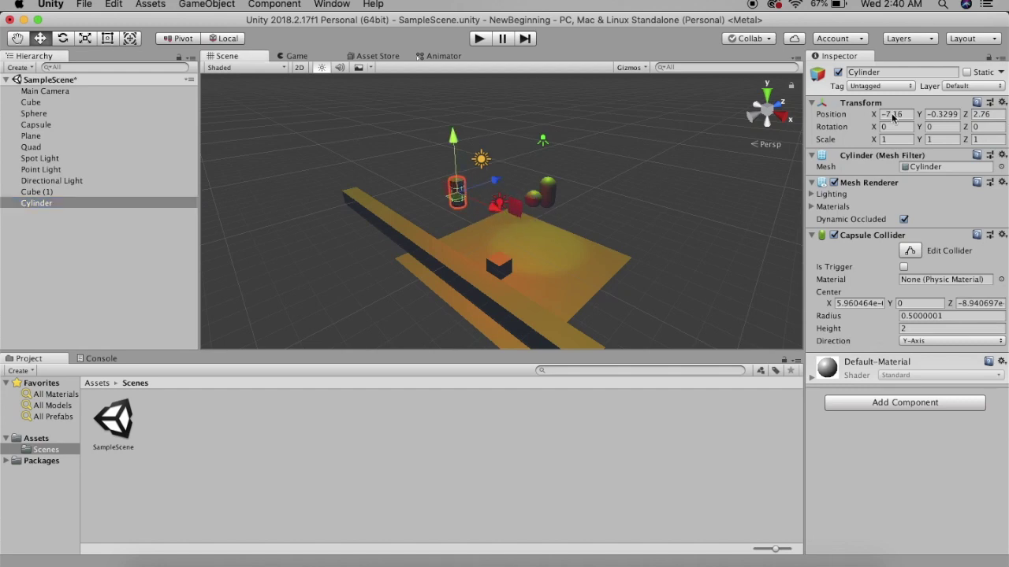
mouse_move(875, 118)
mouse_down()
mouse_move(932, 111)
mouse_move(914, 126)
mouse_up()
text(-3.27)
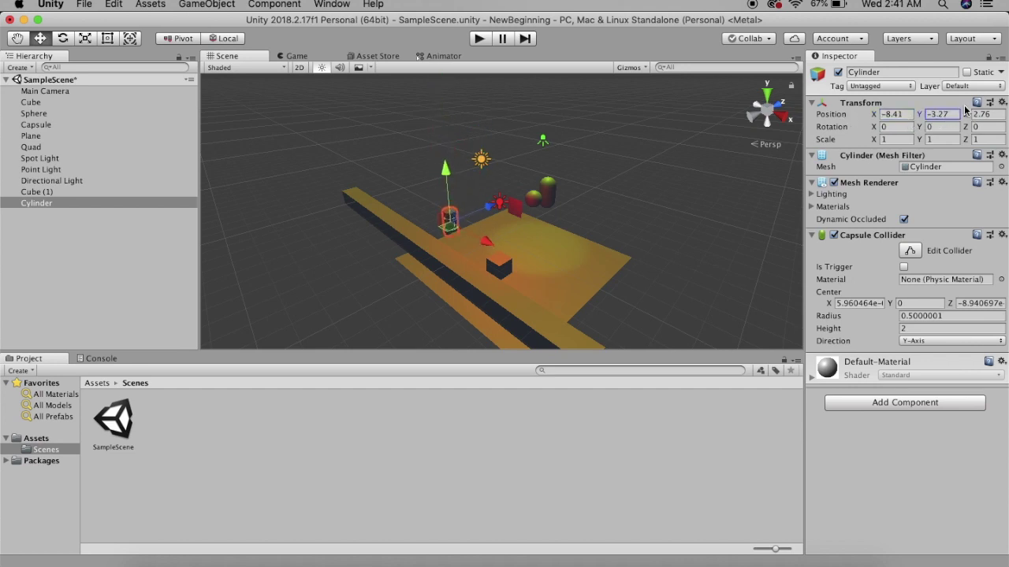
key(Tab)
text(1.05)
drag(930, 104, 936, 106)
Scale the cylinder to X 6.83 and Y 4.65 to form a flattened wall
click(873, 142)
drag(873, 142, 921, 140)
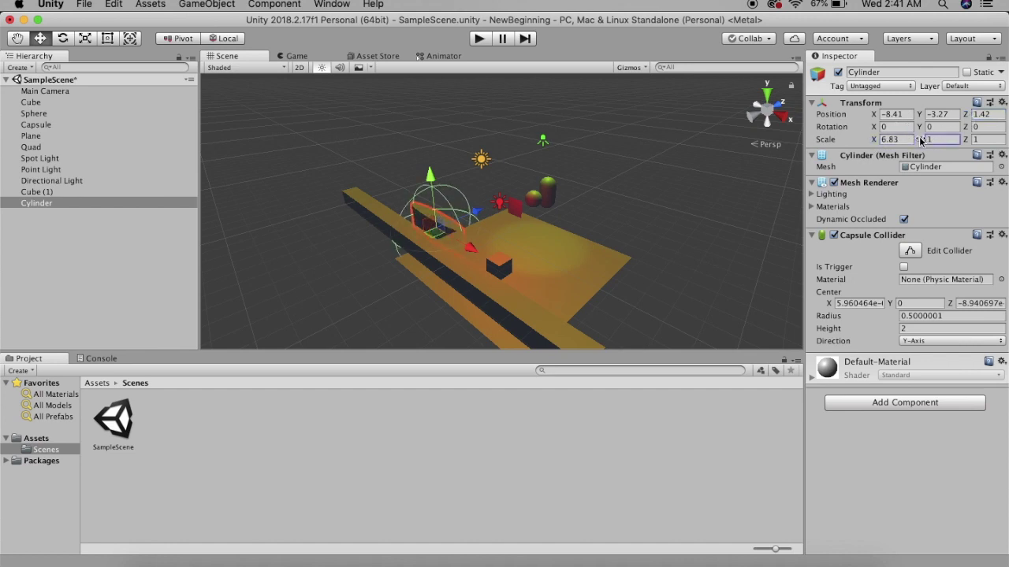
drag(918, 140, 954, 140)
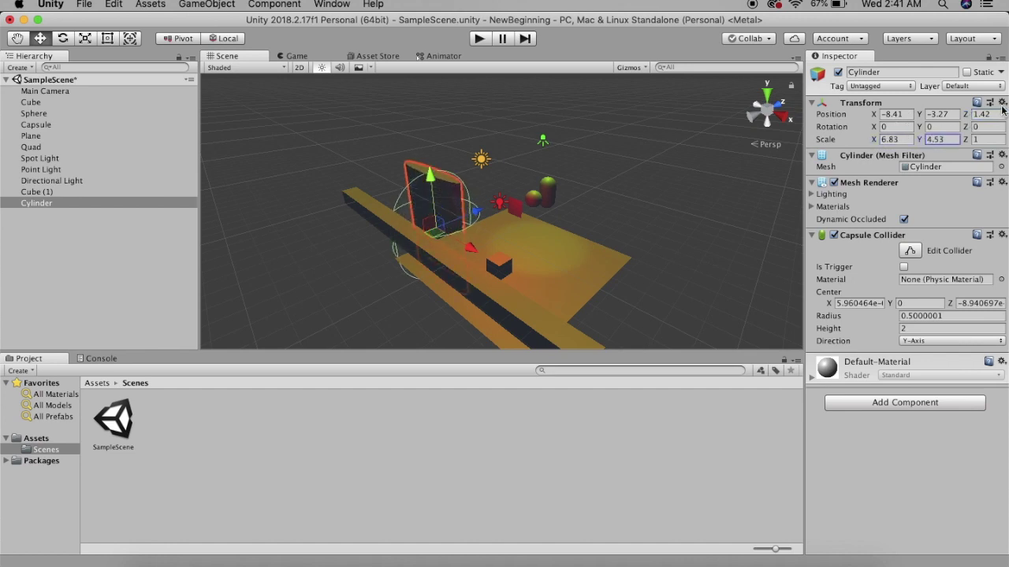
click(578, 166)
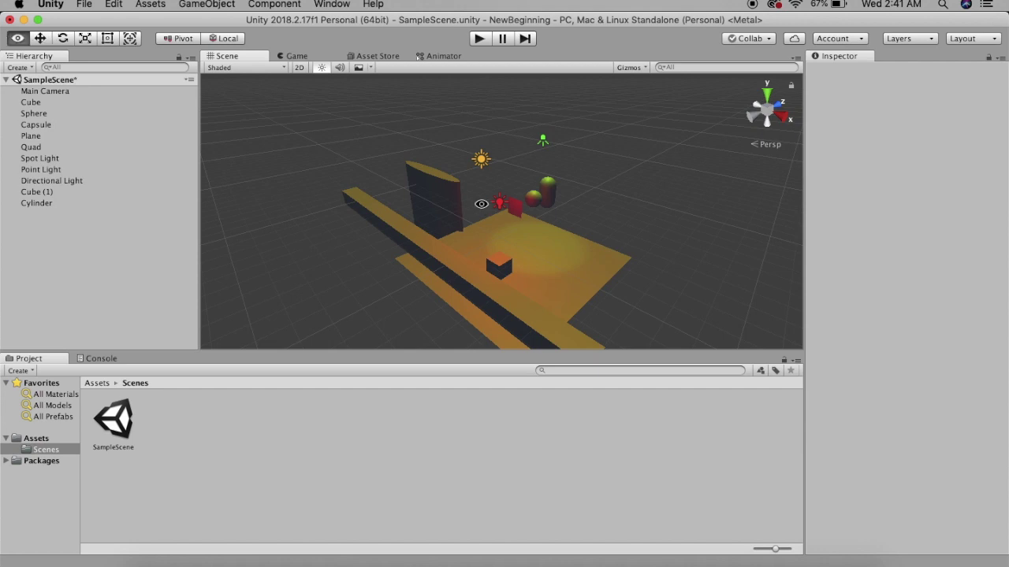
alt+drag(482, 207, 248, 178)
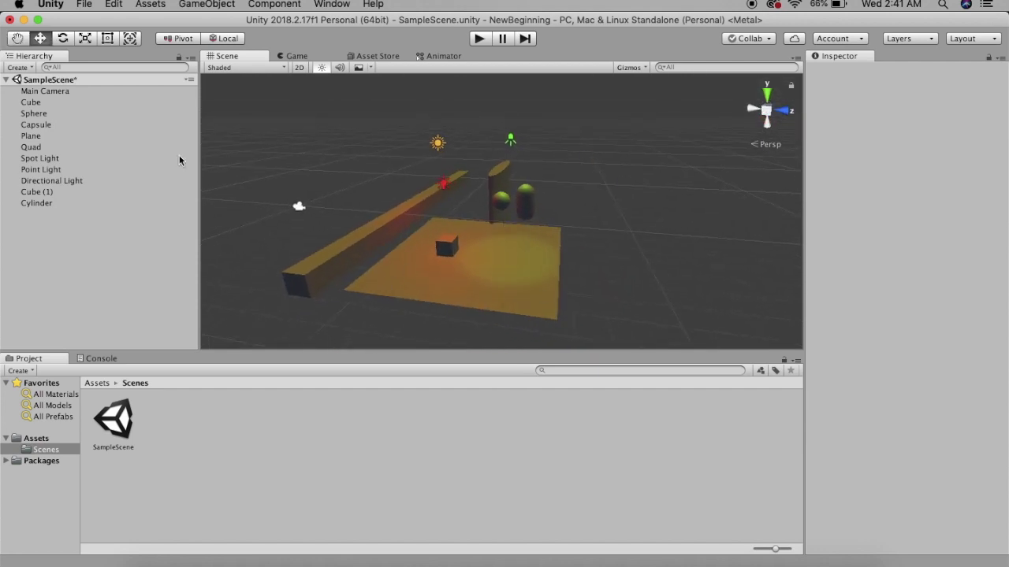
Use Save Scene As to store the scene as 'Sample2' in Assets/Scenes
click(80, 4)
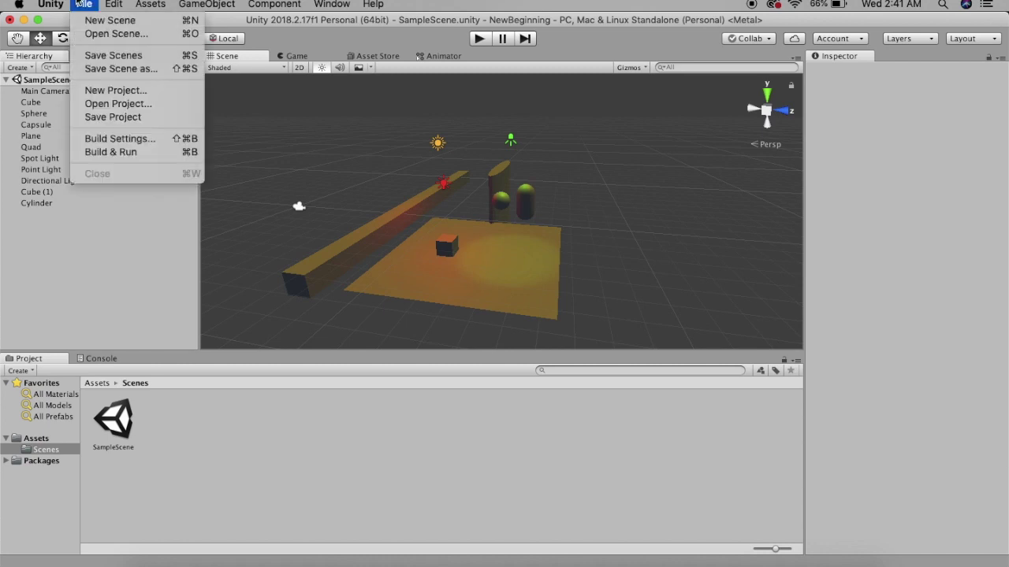
click(102, 71)
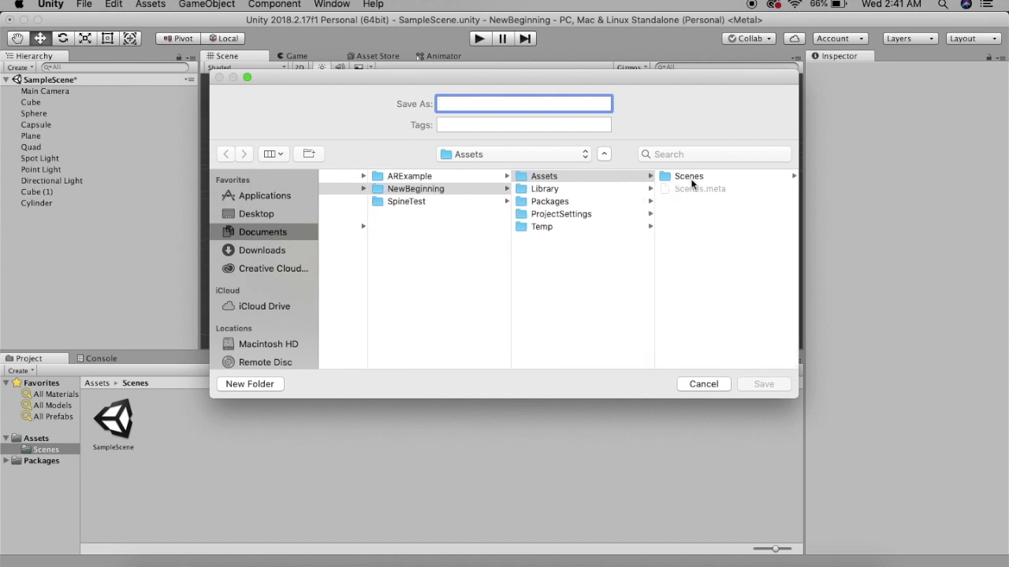
click(589, 175)
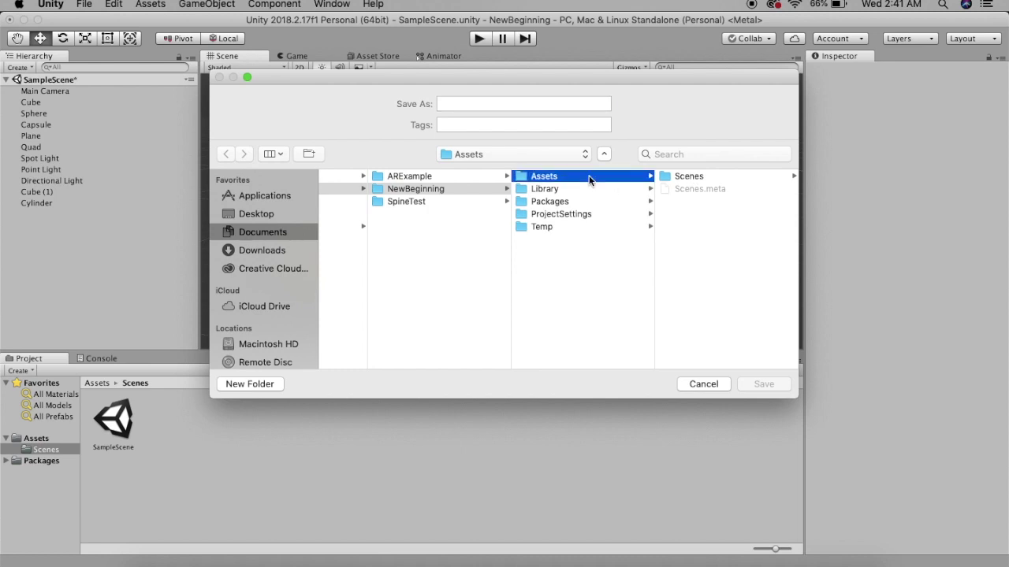
click(691, 177)
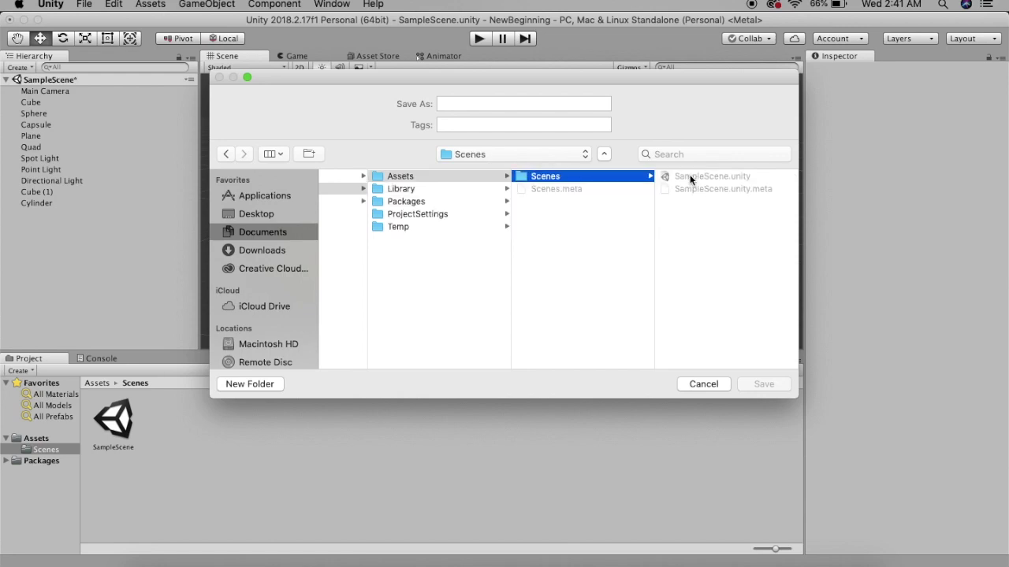
click(520, 99)
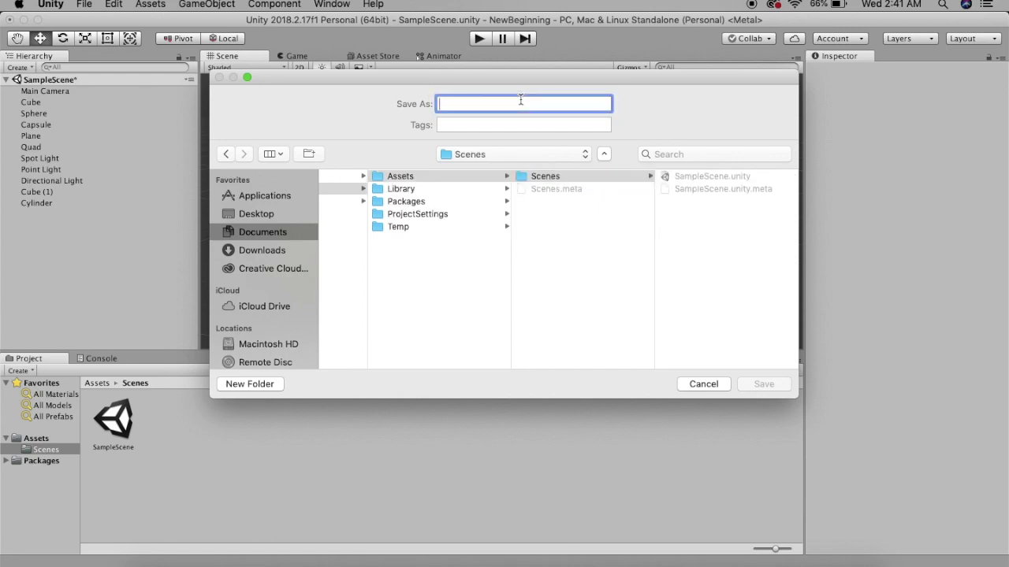
text(Sample2)
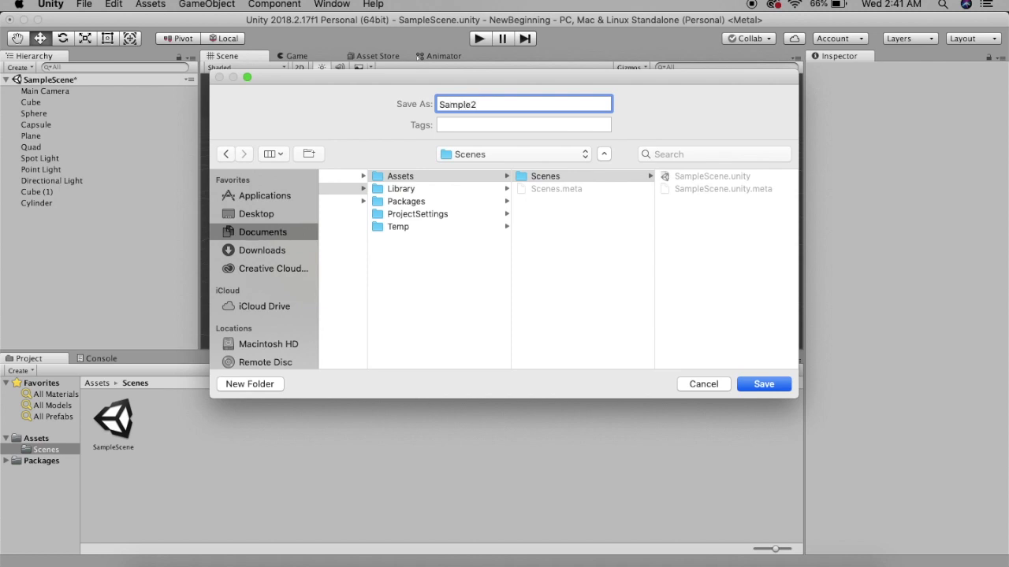
click(764, 385)
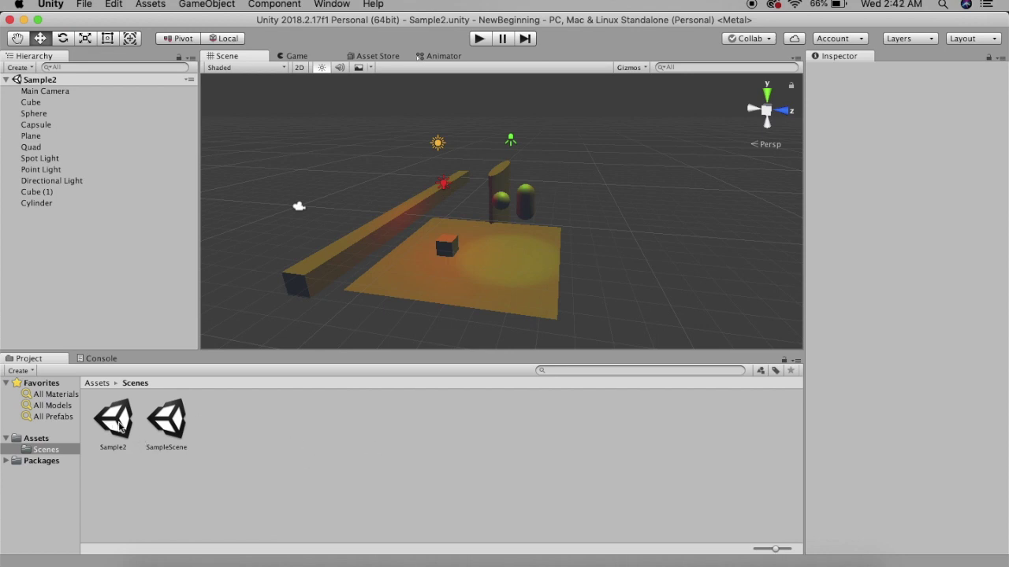
click(120, 425)
click(173, 428)
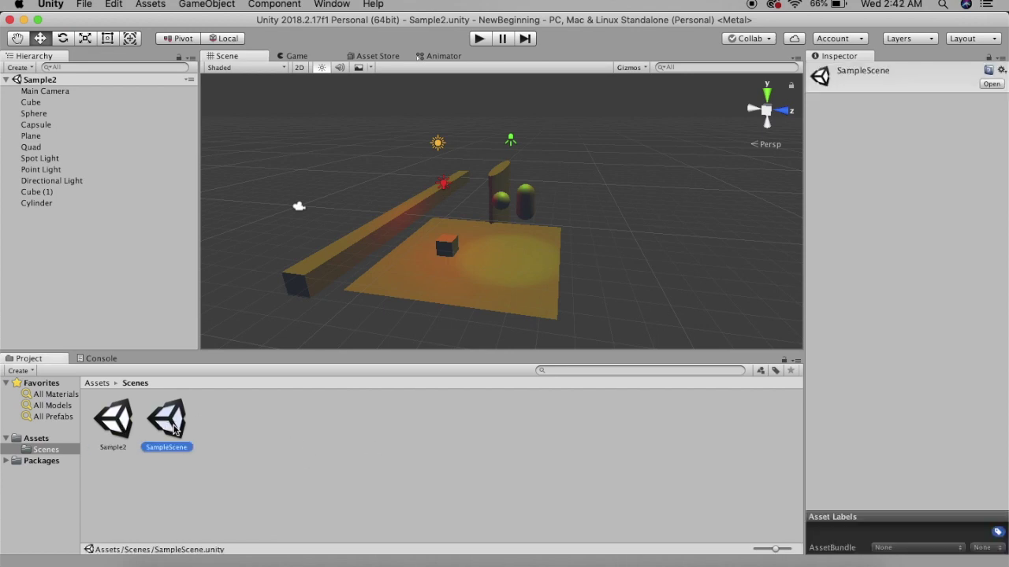
click(112, 432)
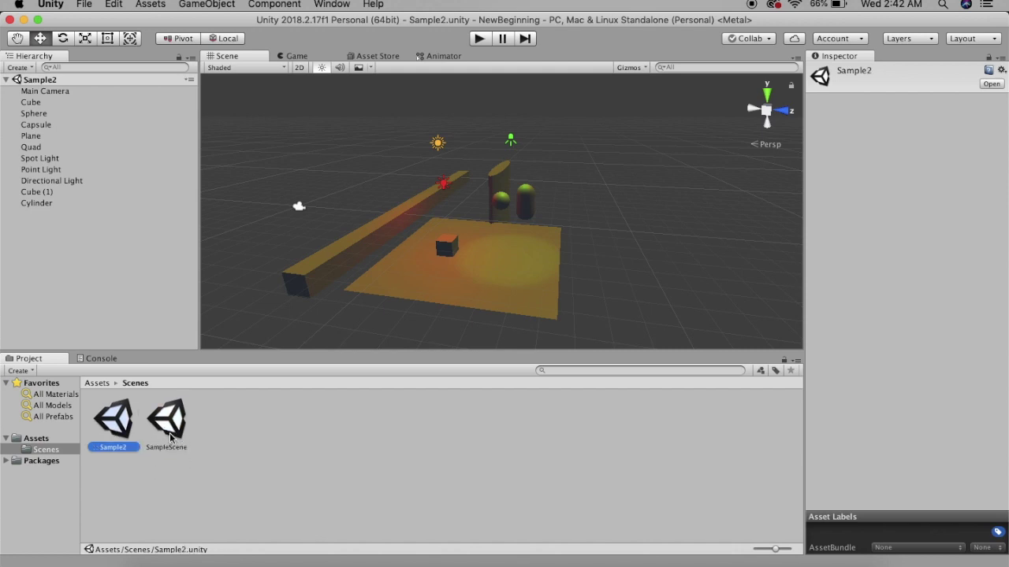
click(170, 437)
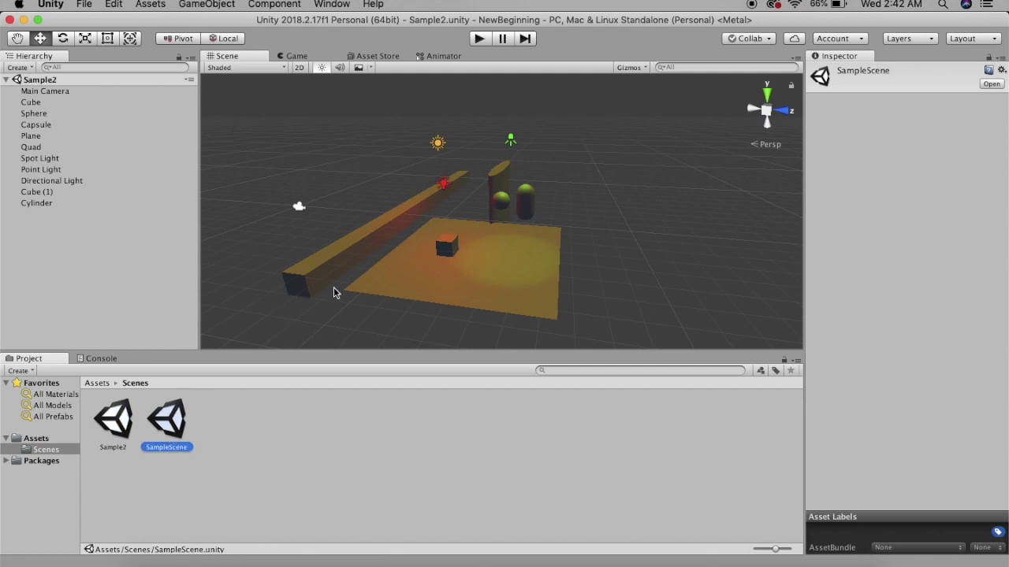
double_click(174, 414)
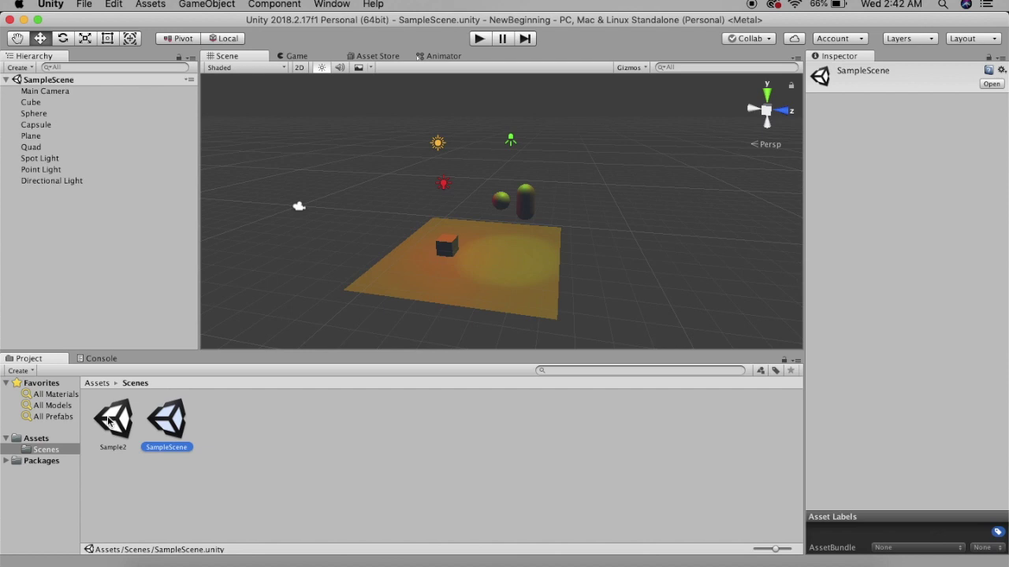
double_click(109, 421)
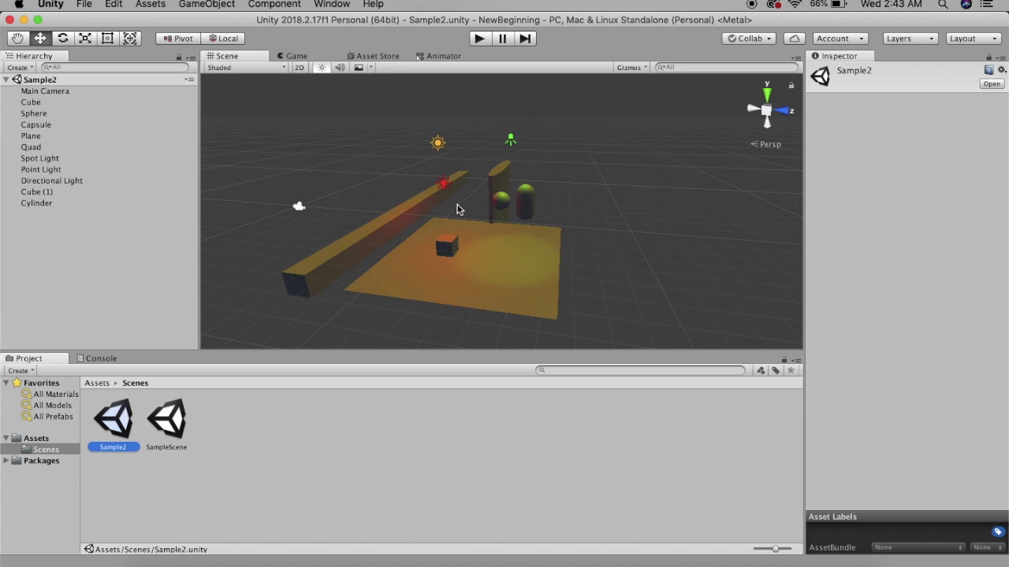
Orbit the Scene view around the beam, wall and plane to view from the beam's far end
key(alt)
alt+drag(340, 226, 569, 146)
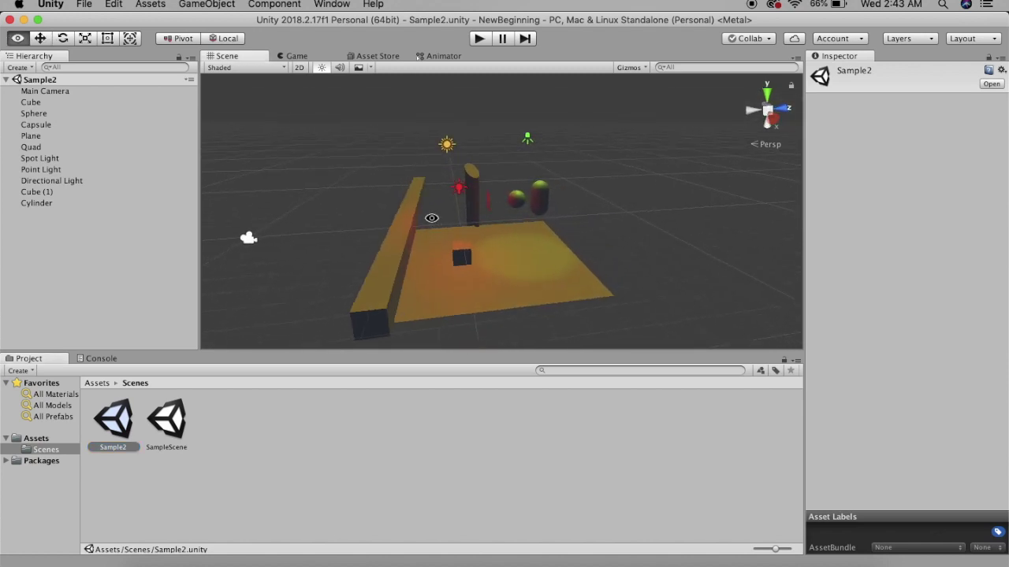
alt+drag(569, 146, 493, 200)
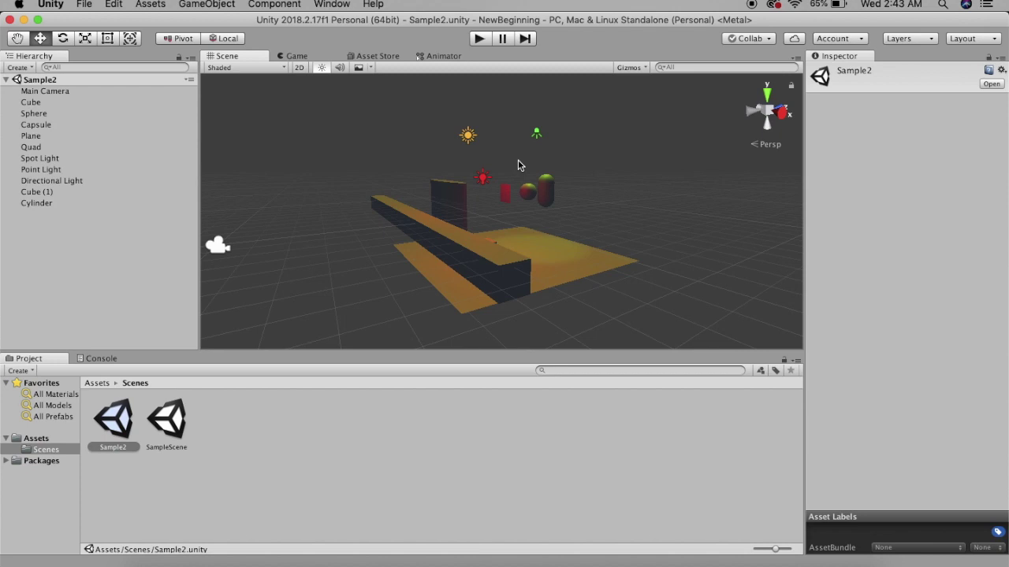
click(281, 57)
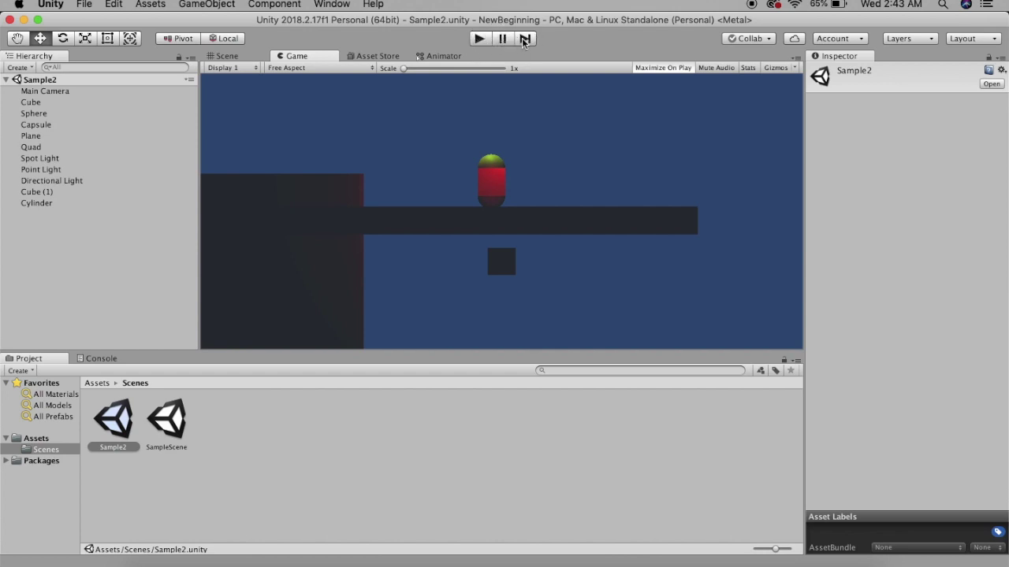
Run and stop a quick test, then enable Maximize On Play and start Play mode again
click(478, 40)
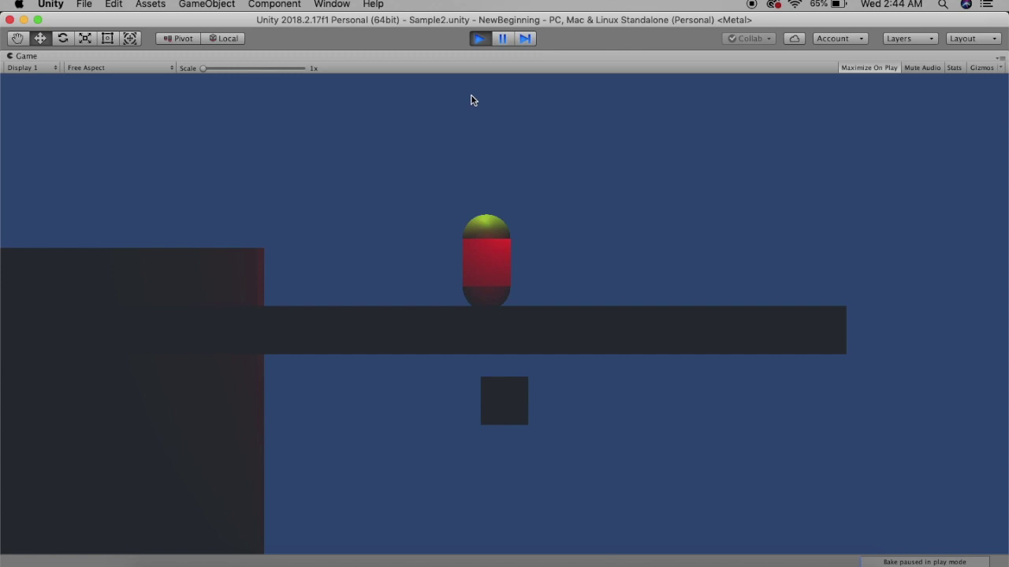
click(479, 39)
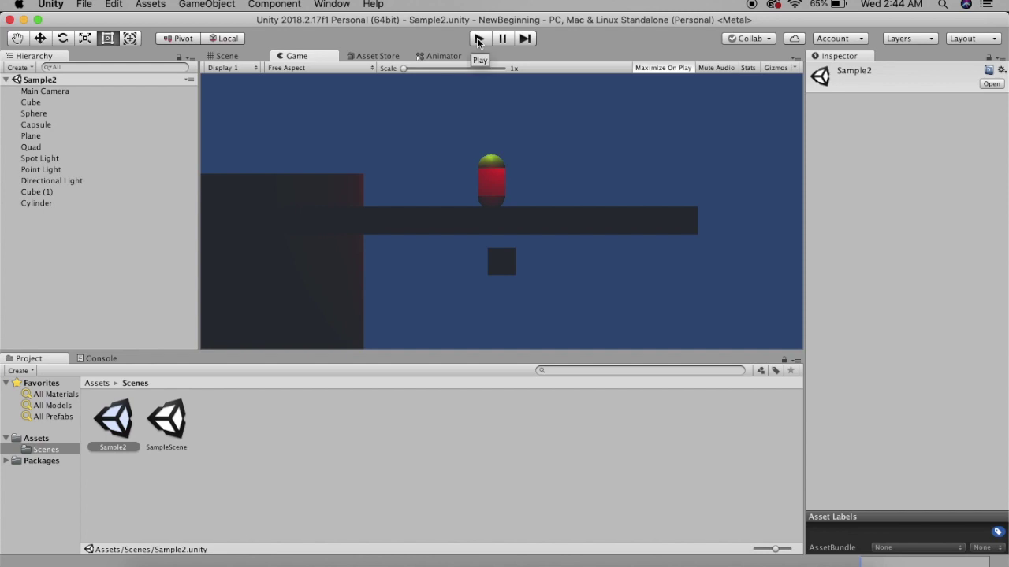
click(646, 71)
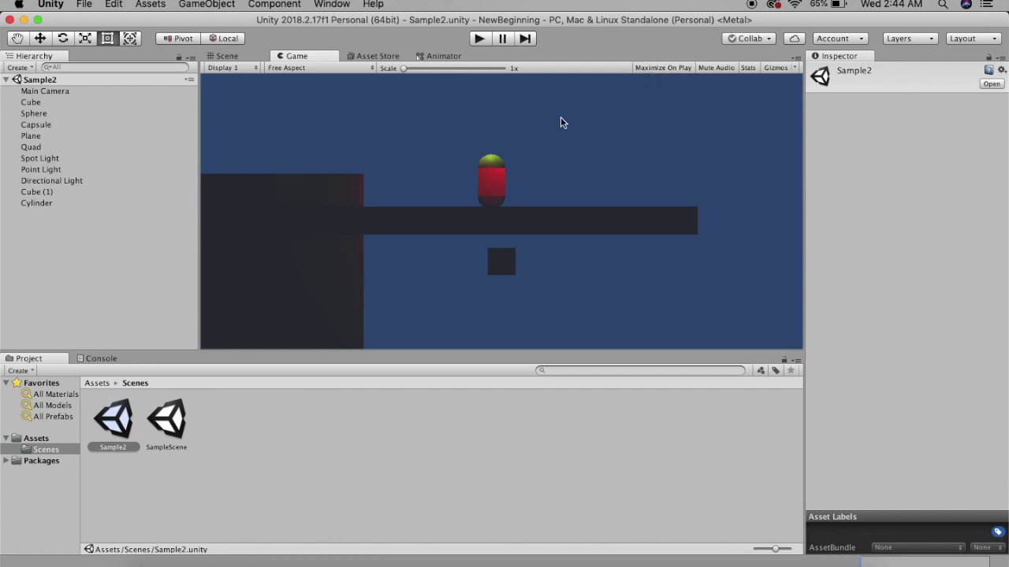
click(480, 38)
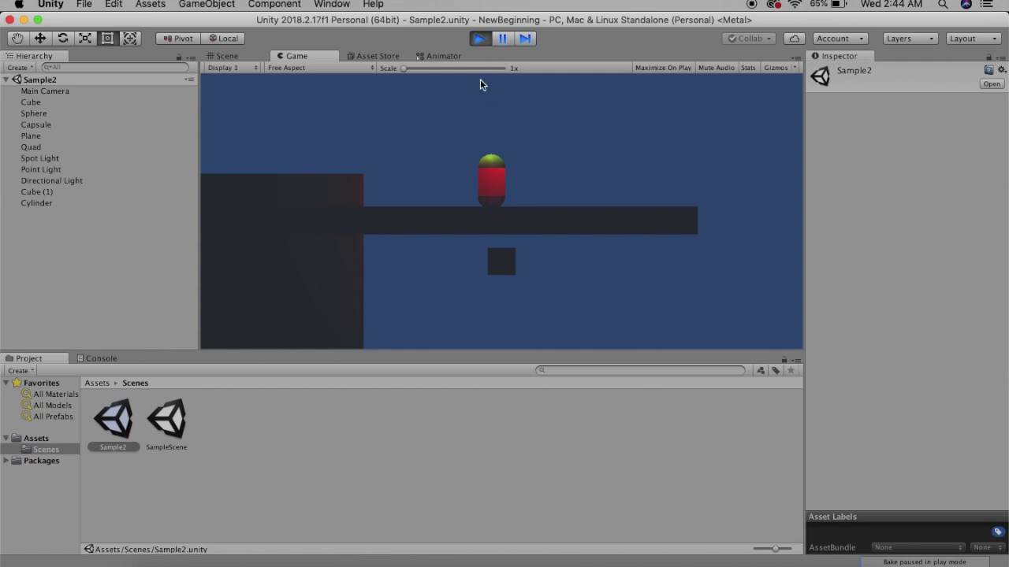
While playing, slide the Quad right and the Sphere left out of the capsule
click(246, 55)
click(313, 53)
click(245, 55)
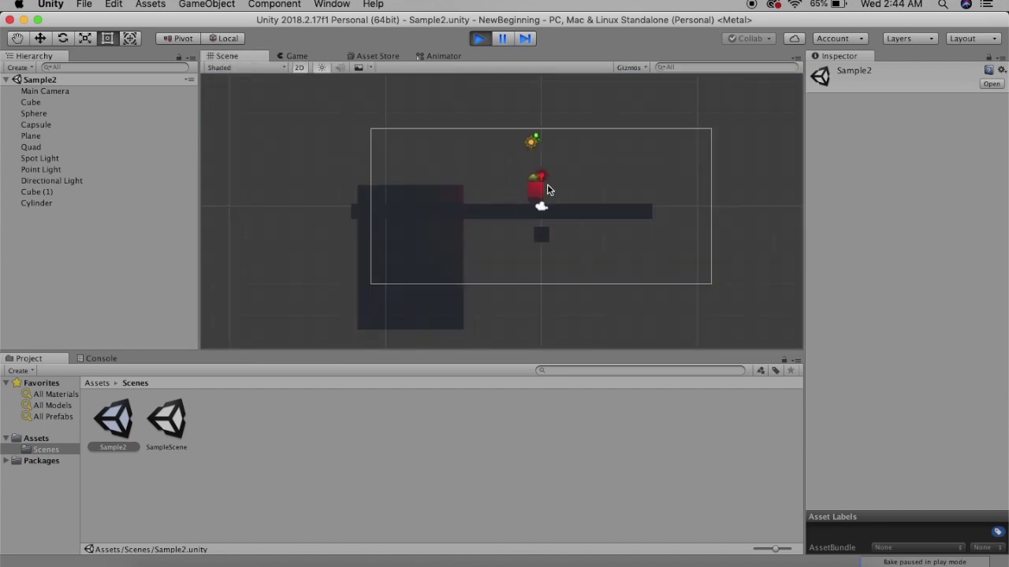
scroll(547, 184, up, 2)
scroll(547, 184, up, 2)
scroll(547, 184, up, 2)
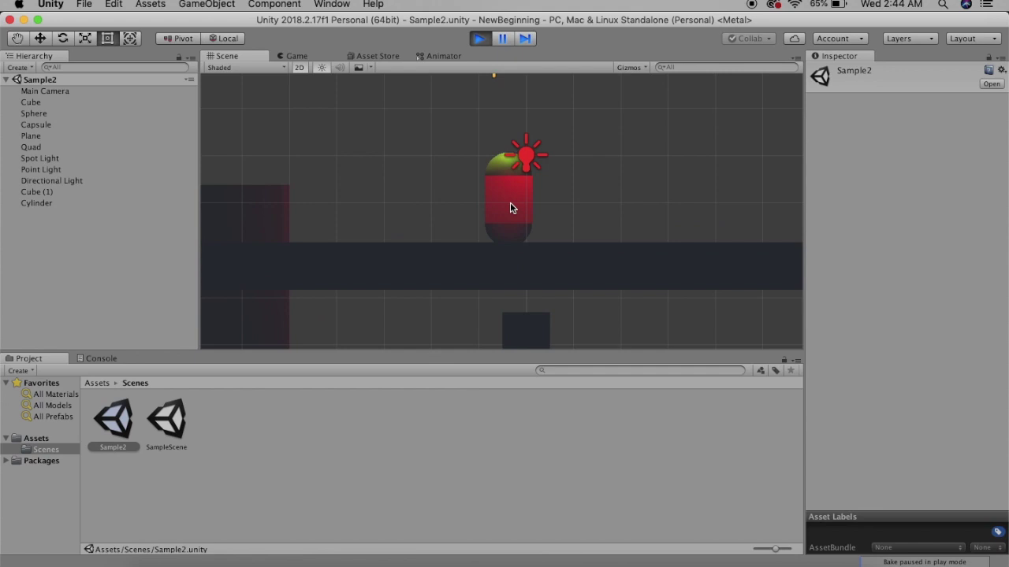
click(510, 208)
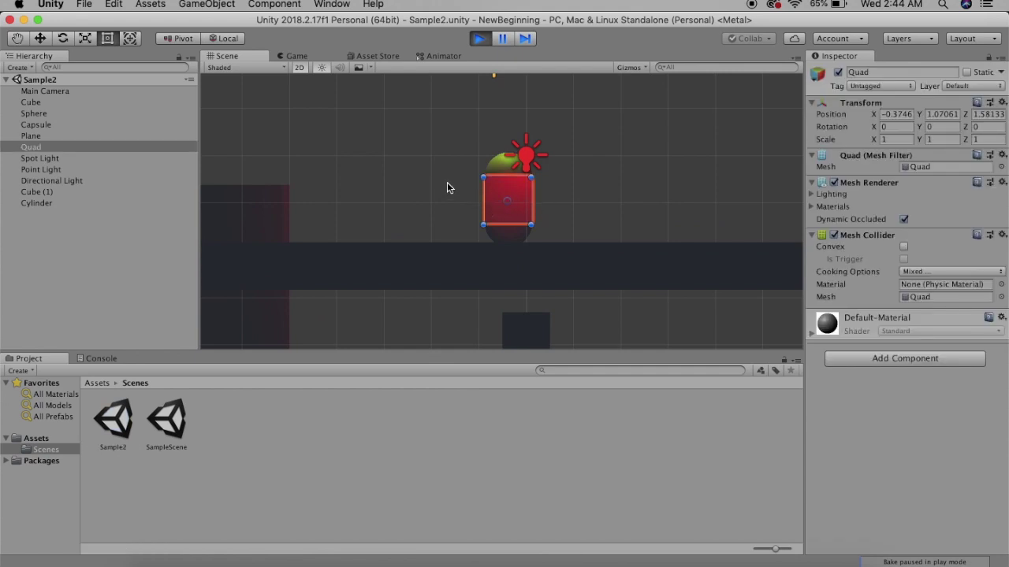
key(w)
drag(560, 202, 712, 202)
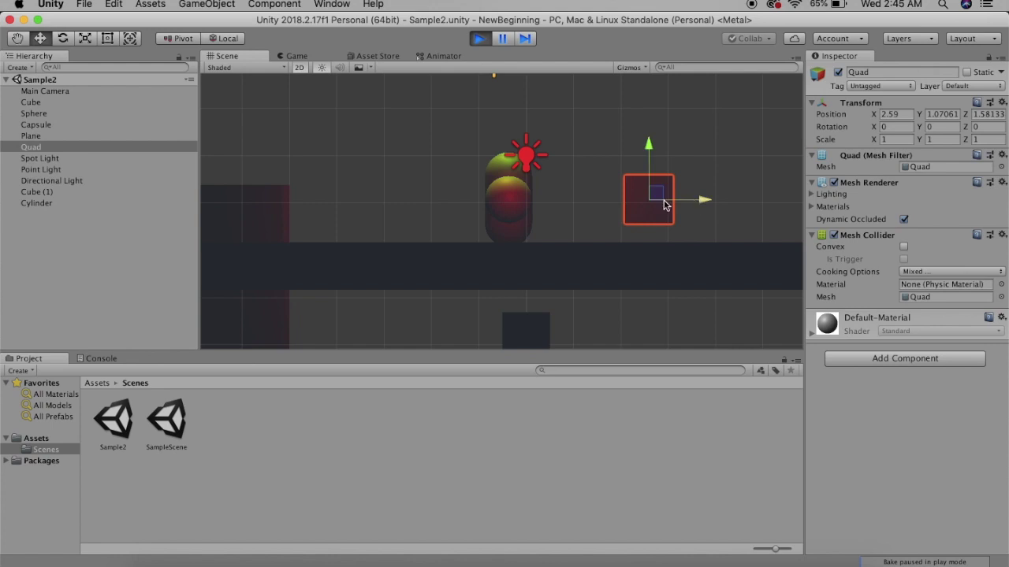
click(503, 192)
drag(560, 199, 473, 202)
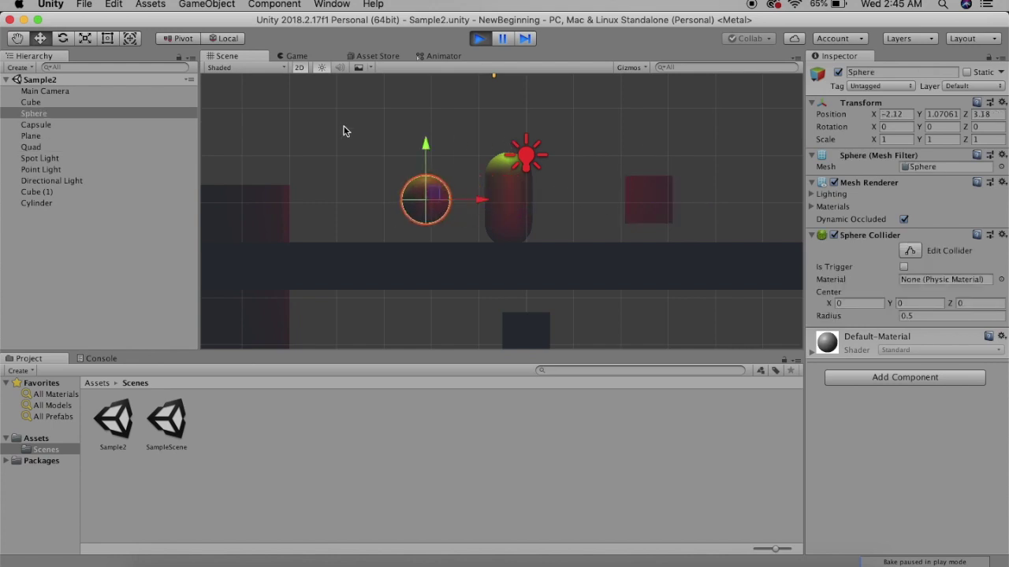
Check the moved objects in the Game view, then exit Play mode so they reset
click(300, 58)
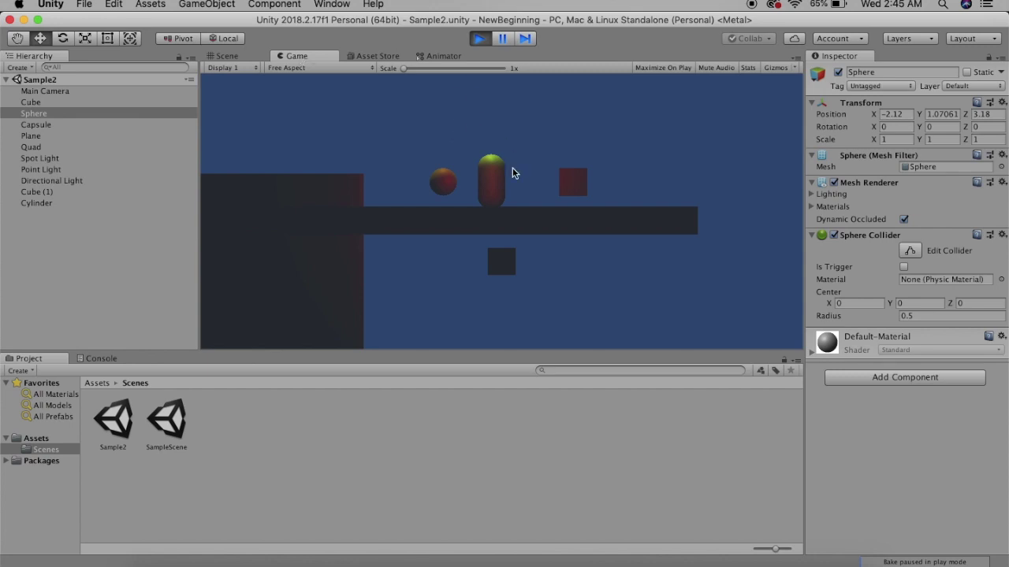
click(248, 55)
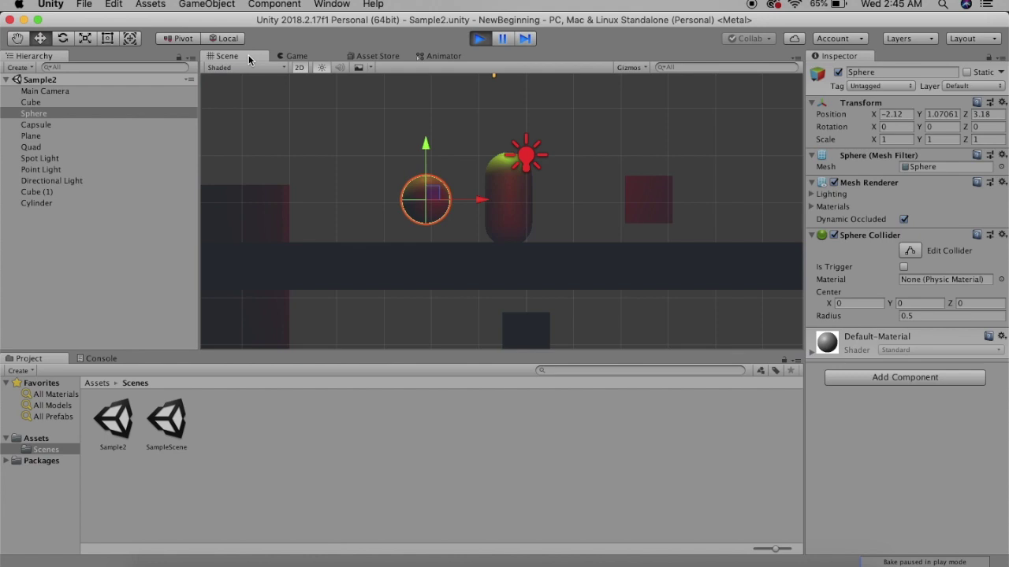
click(320, 56)
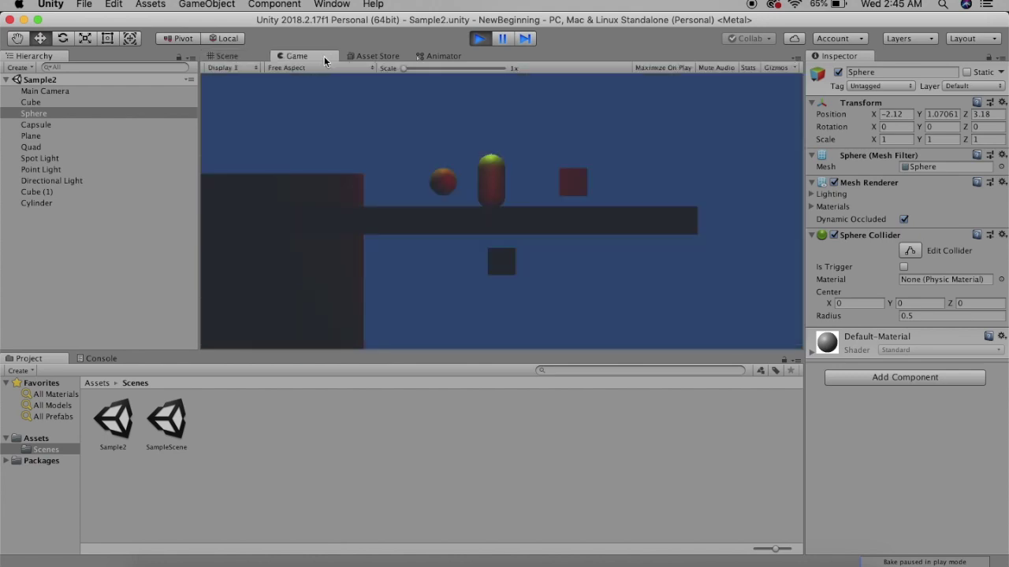
click(485, 39)
click(478, 40)
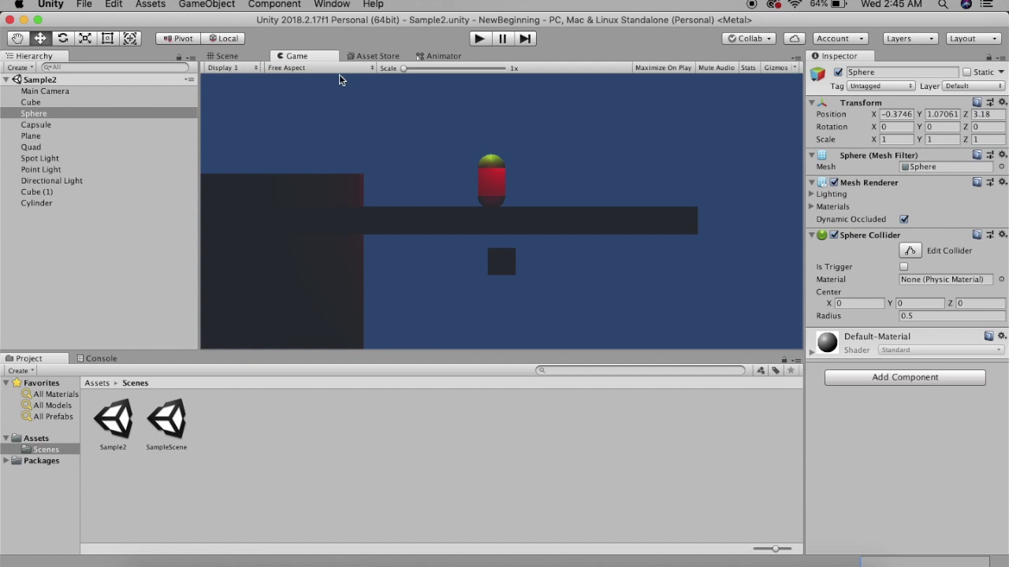
Zoom out and pan the Scene view, then save Sample2 with File > Save Scenes
click(236, 56)
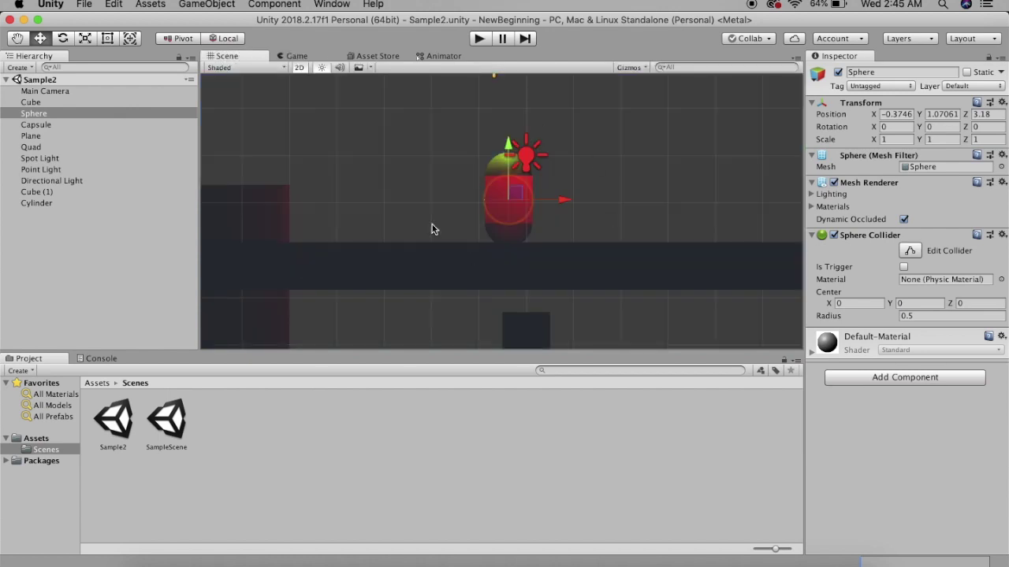
scroll(432, 229, down, 5)
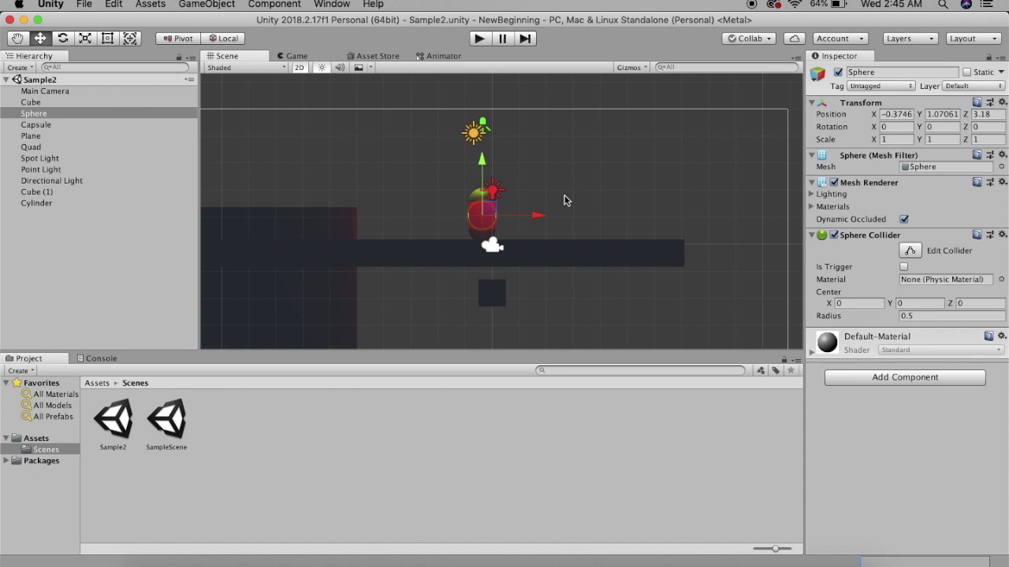
key(q)
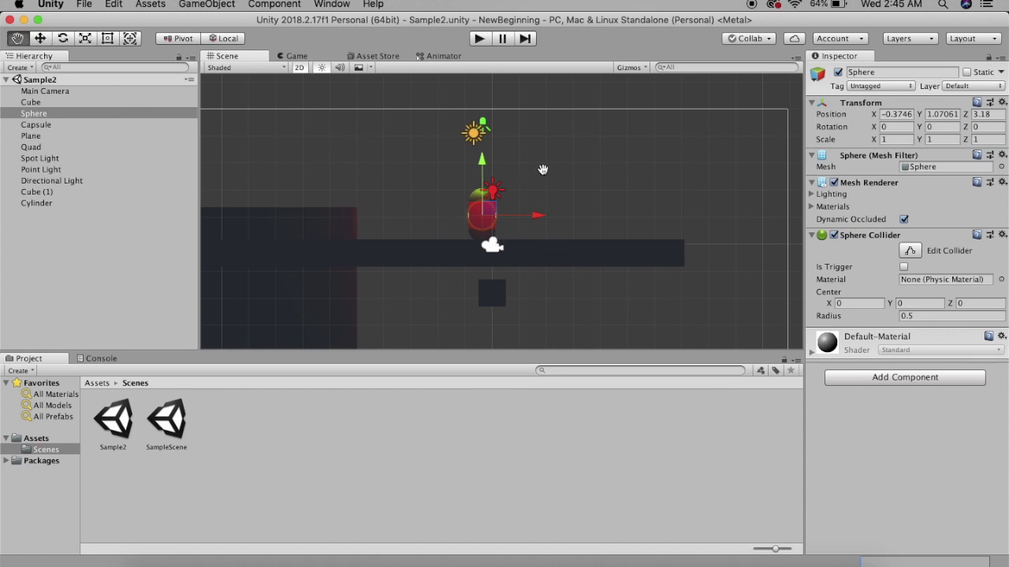
drag(540, 162, 553, 152)
key(w)
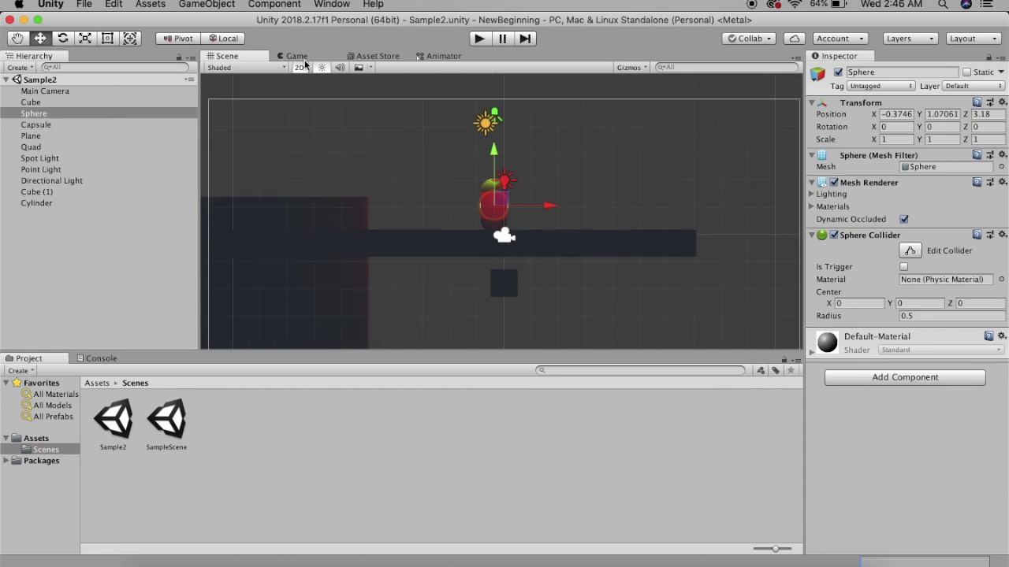
scroll(254, 218, down, 3)
scroll(254, 217, down, 2)
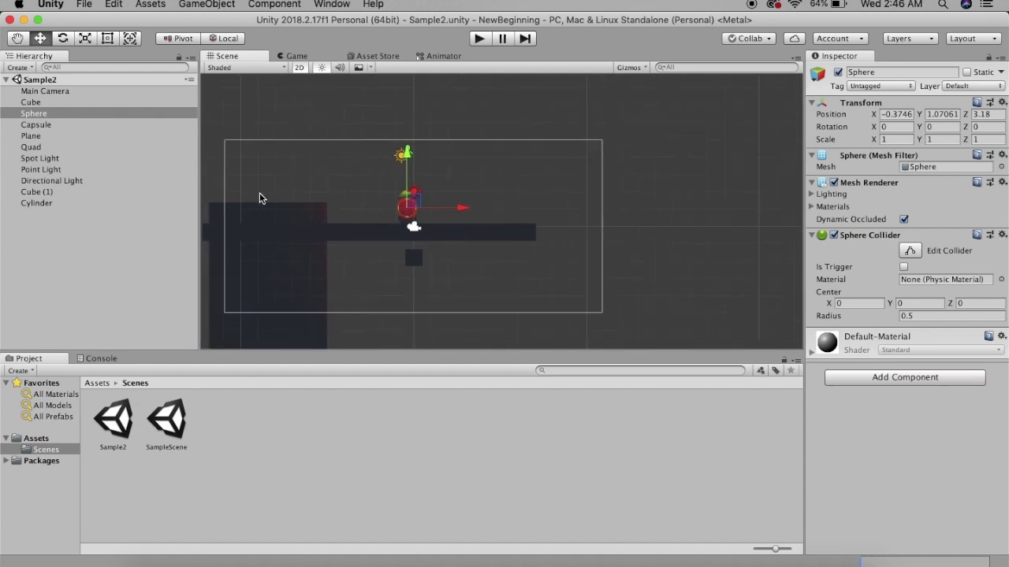
click(93, 4)
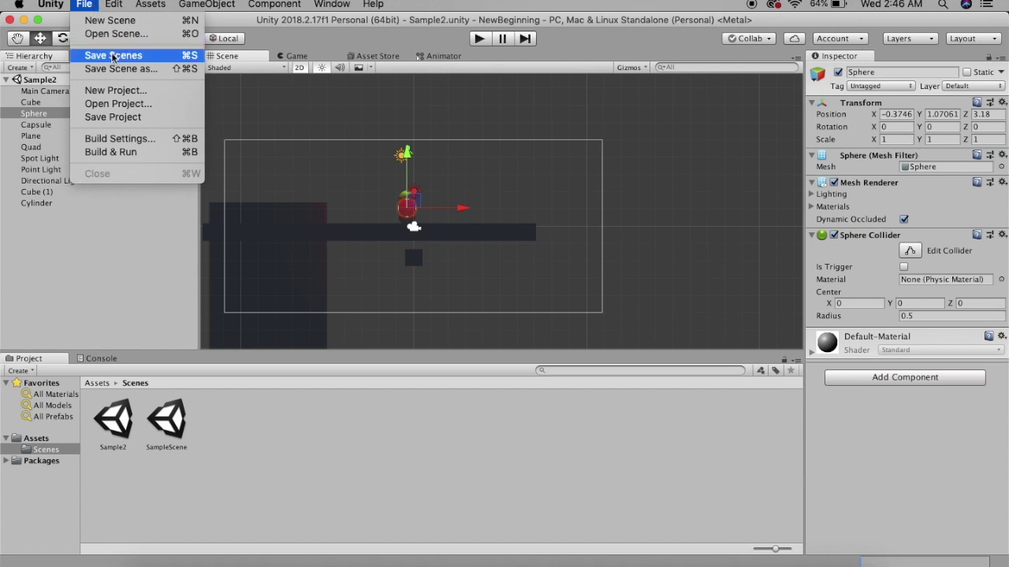
click(126, 326)
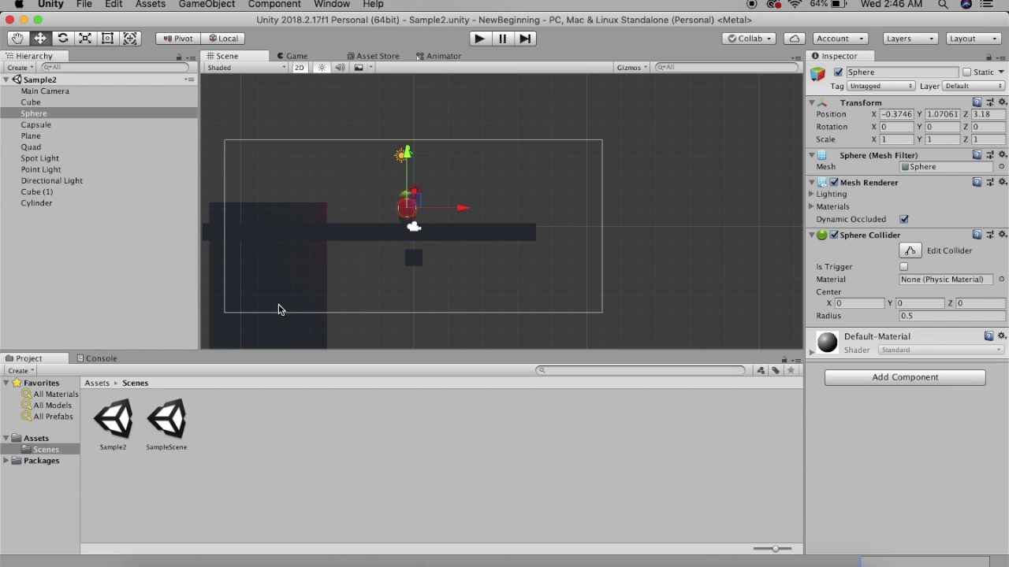
click(294, 63)
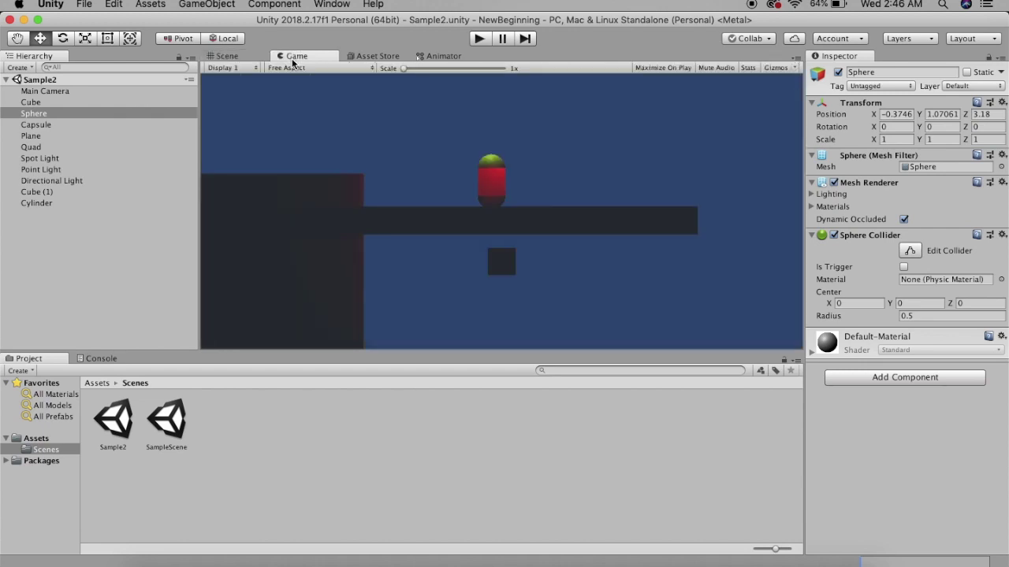
In Play mode, slide the Sphere right to X 3.66, check it in-game, then stop playing
click(473, 38)
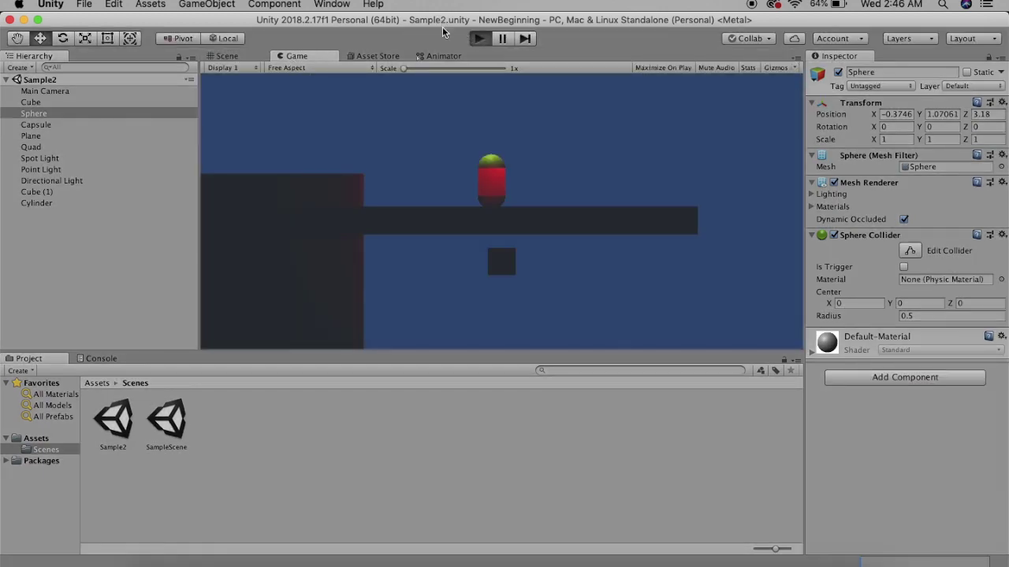
click(264, 57)
drag(455, 208, 521, 208)
click(292, 57)
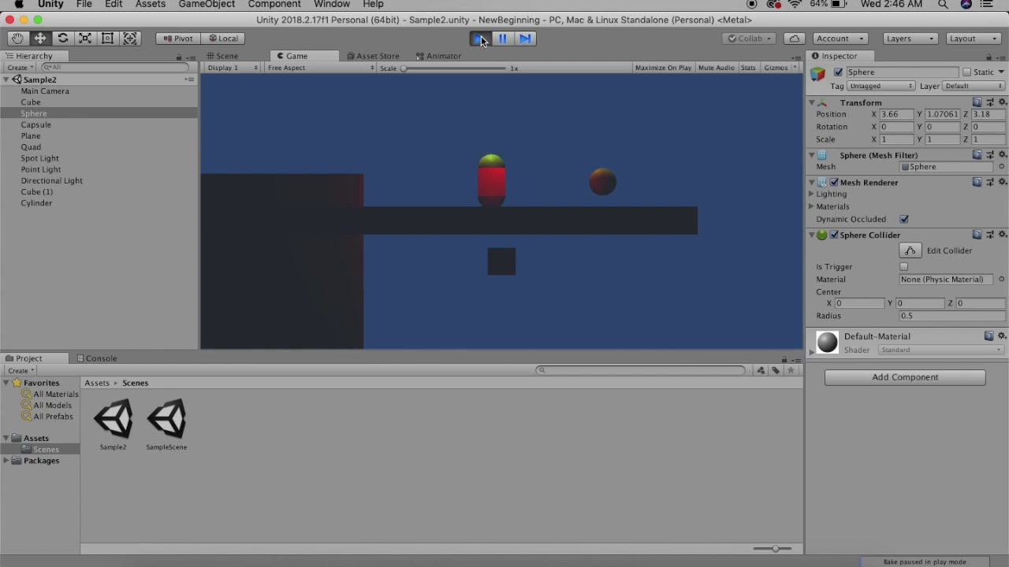
click(481, 37)
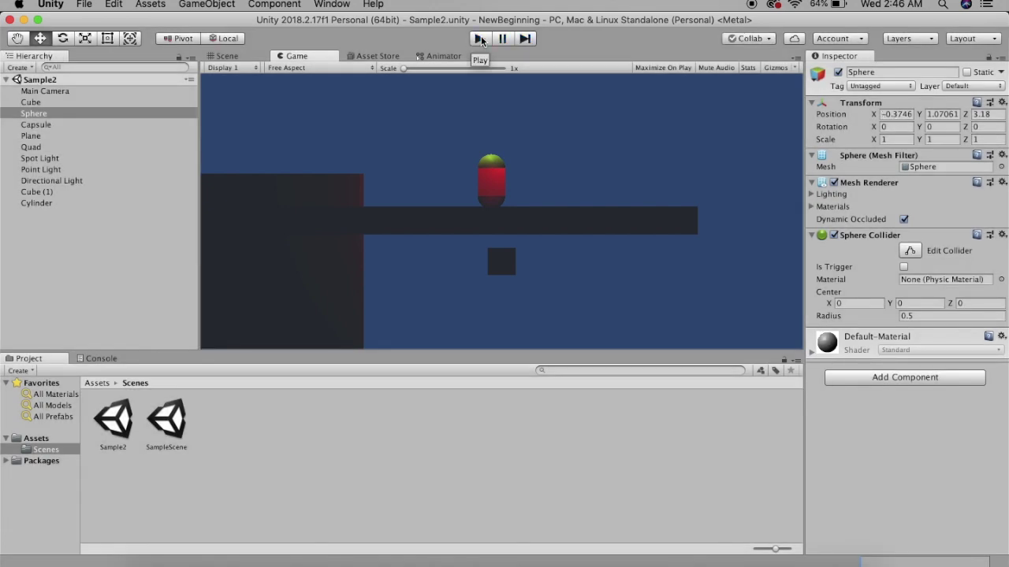